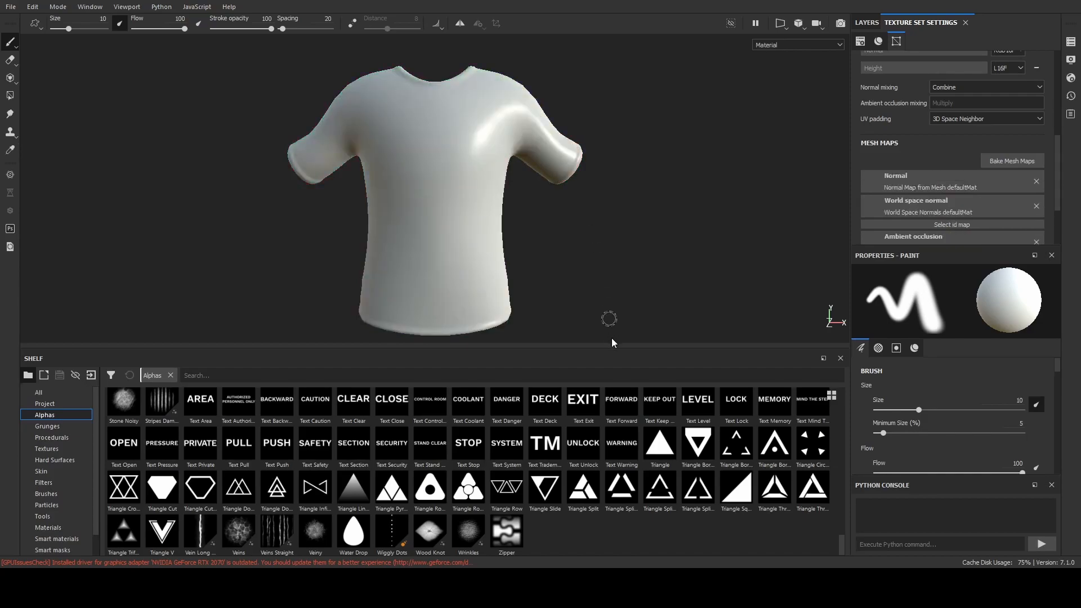
# Add a fill layer above Layer 1 and assign the flakes texture to its normal channel.
pyautogui.click(868, 22)
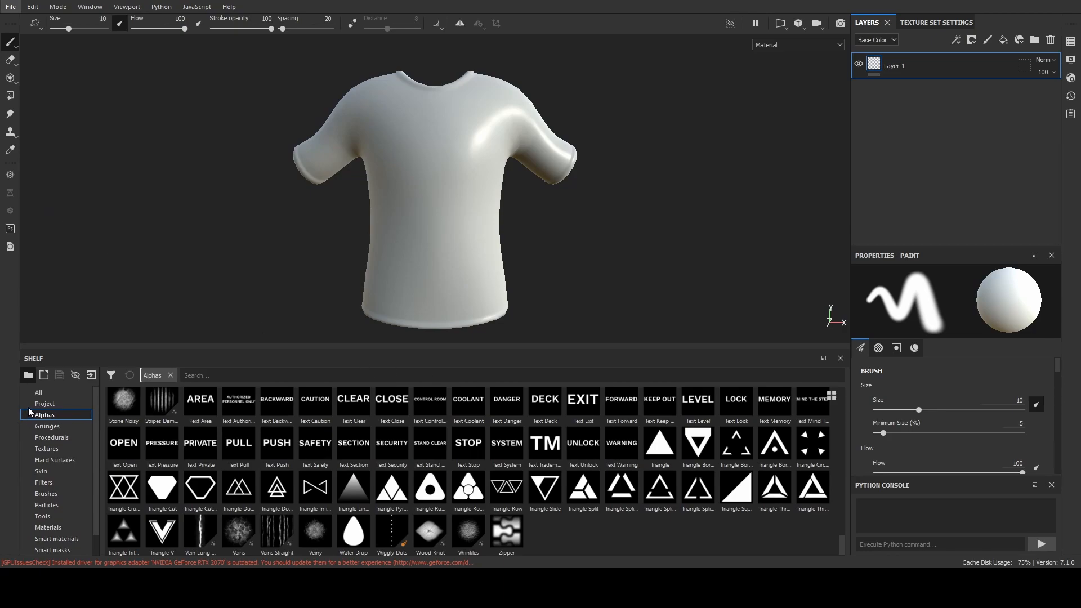
pyautogui.click(45, 395)
pyautogui.click(55, 449)
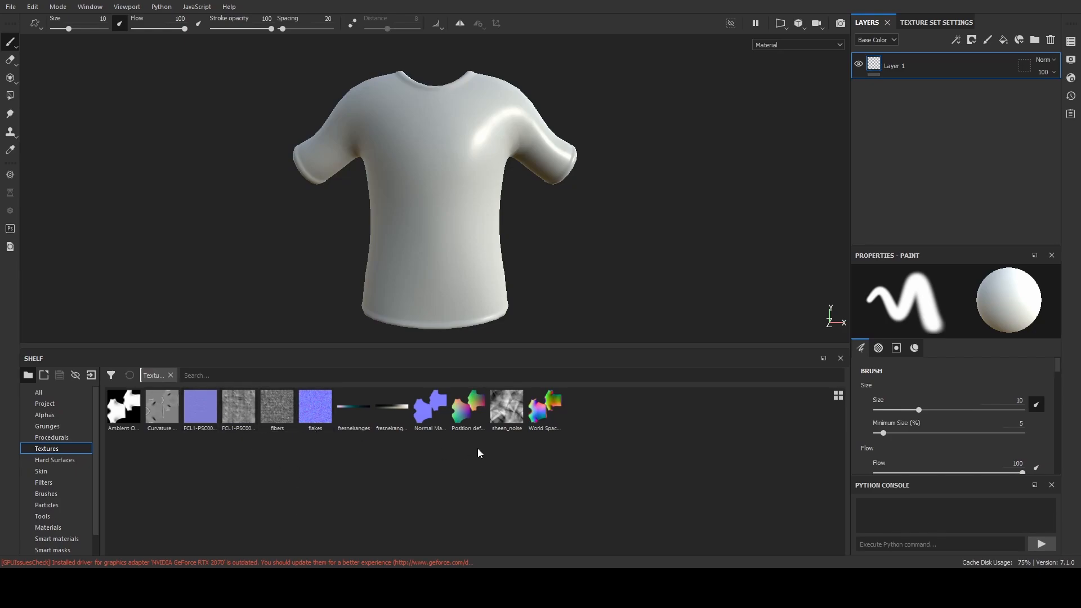
pyautogui.click(998, 44)
pyautogui.scroll(-3, 959, 364)
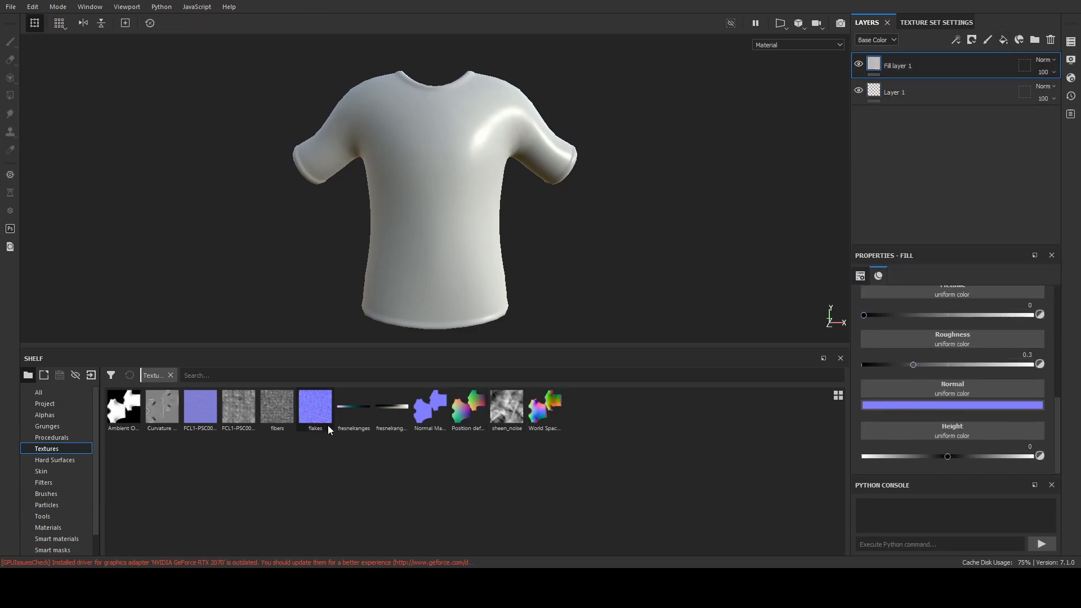
pyautogui.moveTo(324, 419); pyautogui.dragTo(877, 408)
pyautogui.keyDown('alt'); pyautogui.moveTo(569, 225); pyautogui.dragTo(573, 256); pyautogui.keyUp('alt')
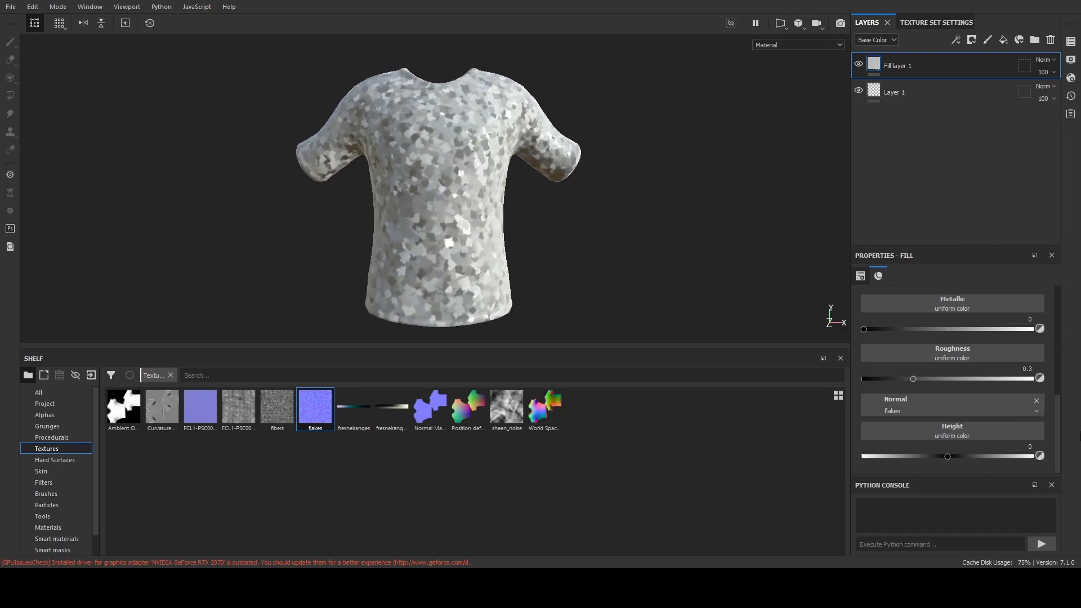
# Set the fill layer's roughness to 1.
pyautogui.moveTo(920, 379)
pyautogui.mouseDown()
pyautogui.moveTo(934, 378)
pyautogui.moveTo(912, 377)
pyautogui.mouseUp()
pyautogui.scroll(3, 912, 376)
pyautogui.scroll(-2, 924, 394)
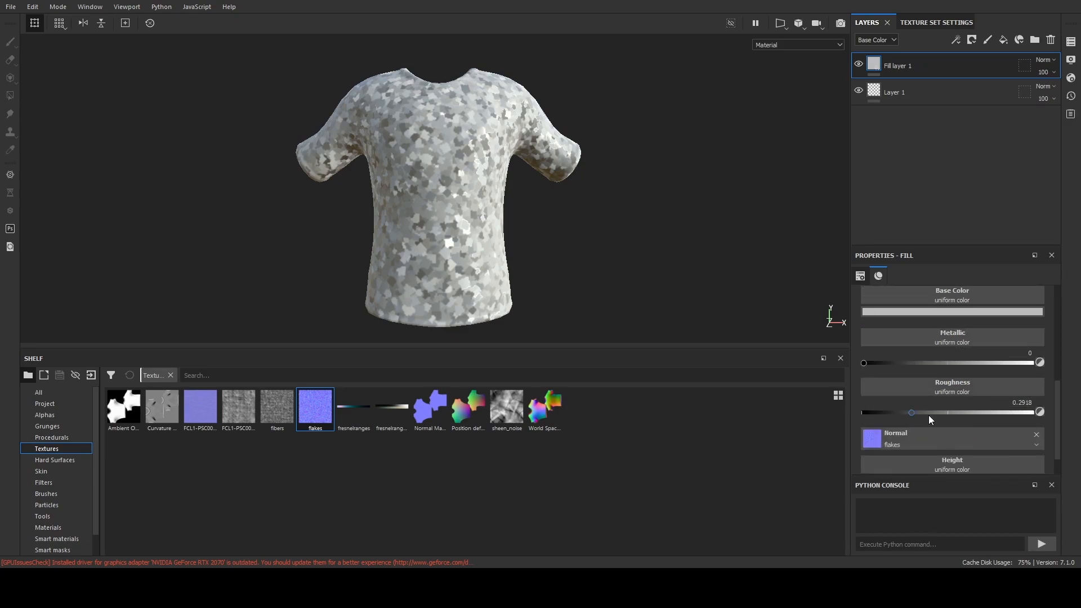
pyautogui.moveTo(928, 414); pyautogui.dragTo(1079, 415)
# Set the fill layer's UV scale to 2.31 and pick a dark grey base color.
pyautogui.scroll(3, 979, 380)
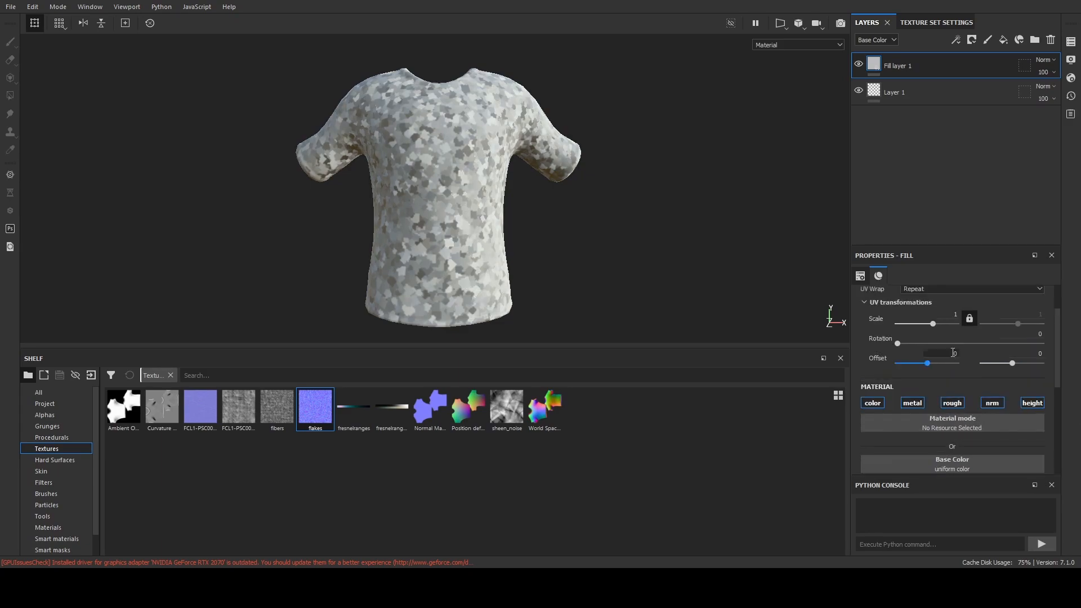
pyautogui.moveTo(931, 323); pyautogui.dragTo(933, 324)
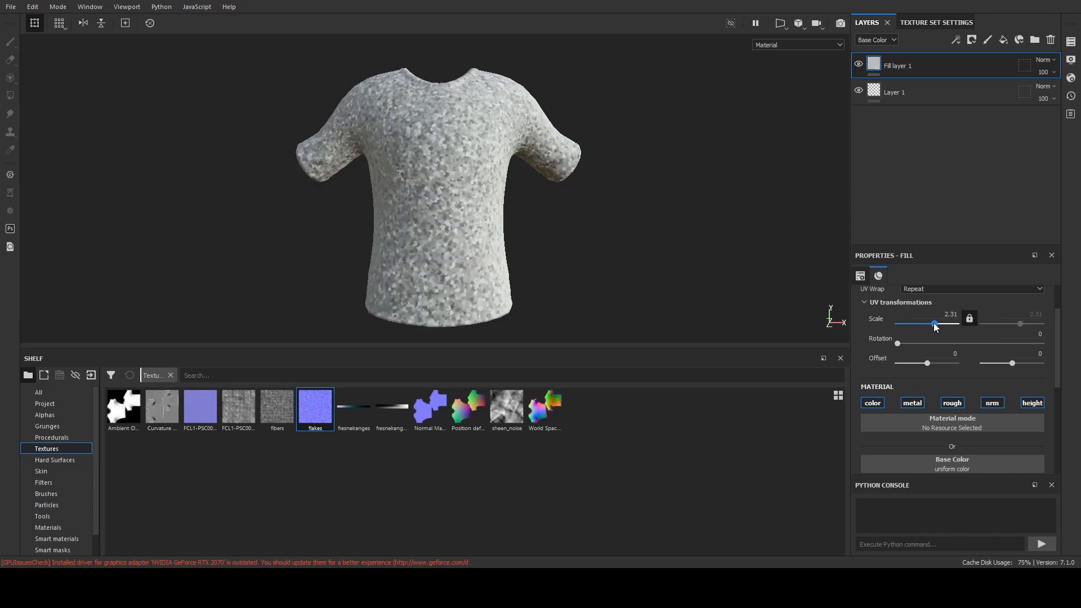
pyautogui.scroll(-2, 936, 333)
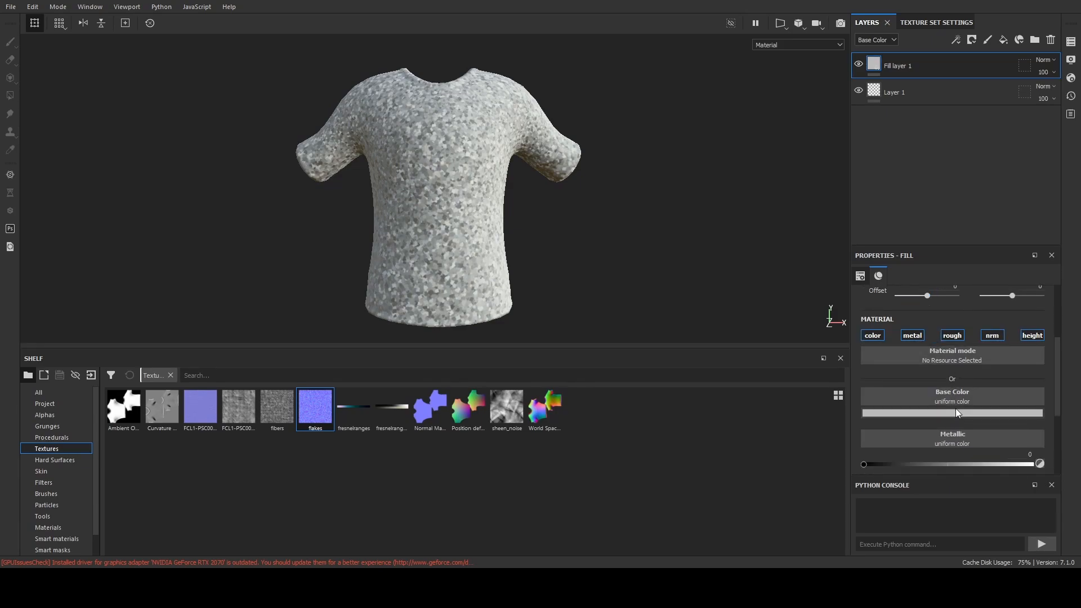
pyautogui.moveTo(1068, 482); pyautogui.dragTo(1068, 496)
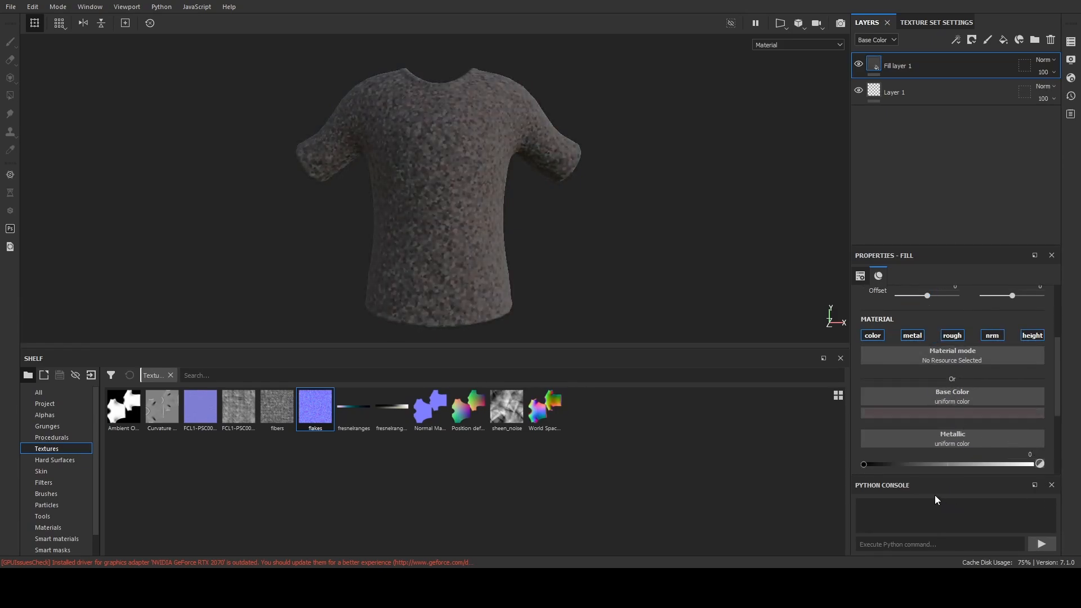
pyautogui.moveTo(935, 495); pyautogui.dragTo(921, 507)
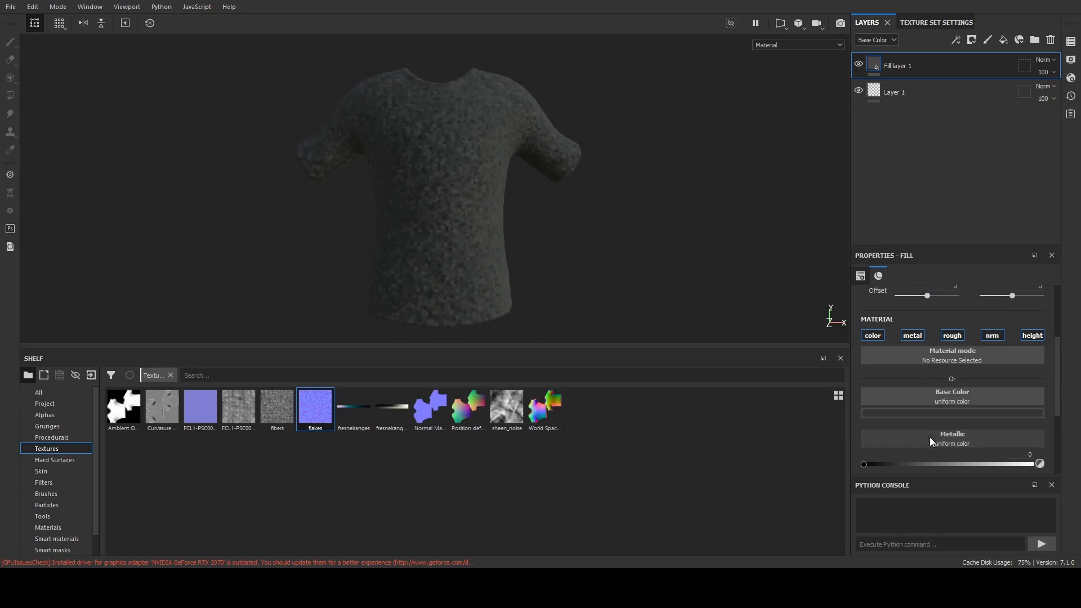
# Reduce the fill layer's UV scale to enlarge the flakes pattern on the shirt.
pyautogui.scroll(-3, 930, 440)
pyautogui.keyDown('alt'); pyautogui.moveTo(487, 229); pyautogui.dragTo(434, 228, button='right'); pyautogui.keyUp('alt')
pyautogui.keyDown('alt'); pyautogui.moveTo(434, 229); pyautogui.dragTo(420, 272, button='middle'); pyautogui.keyUp('alt')
pyautogui.keyDown('alt'); pyautogui.moveTo(429, 215); pyautogui.dragTo(443, 240); pyautogui.keyUp('alt')
pyautogui.keyDown('alt'); pyautogui.moveTo(442, 239); pyautogui.dragTo(580, 254, button='right'); pyautogui.keyUp('alt')
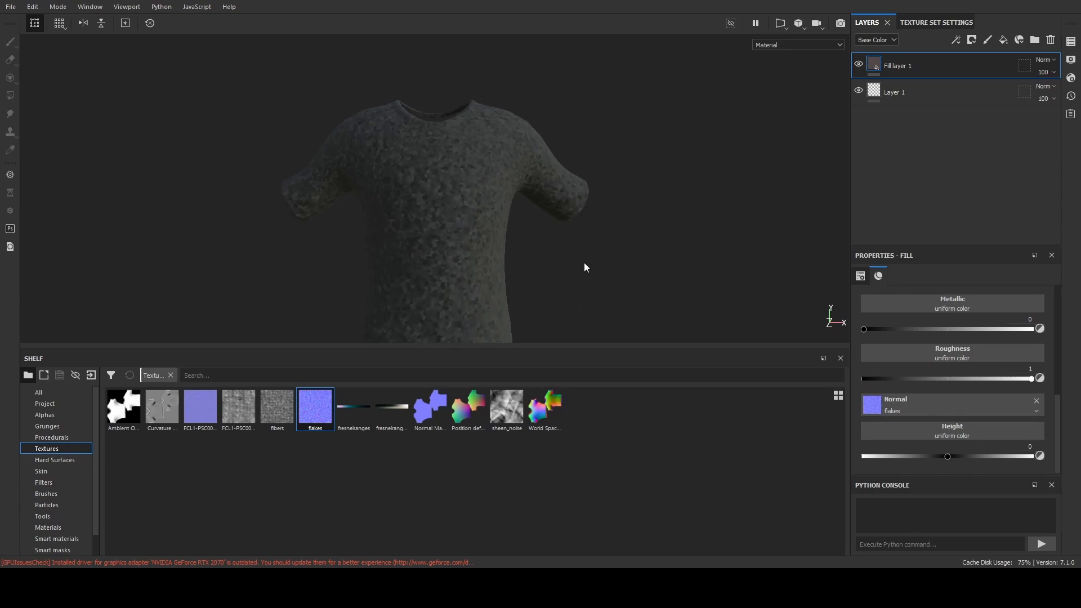
pyautogui.moveTo(935, 378); pyautogui.dragTo(1038, 365)
pyautogui.scroll(-1, 555, 233)
pyautogui.scroll(5, 986, 386)
pyautogui.moveTo(934, 290); pyautogui.dragTo(933, 290)
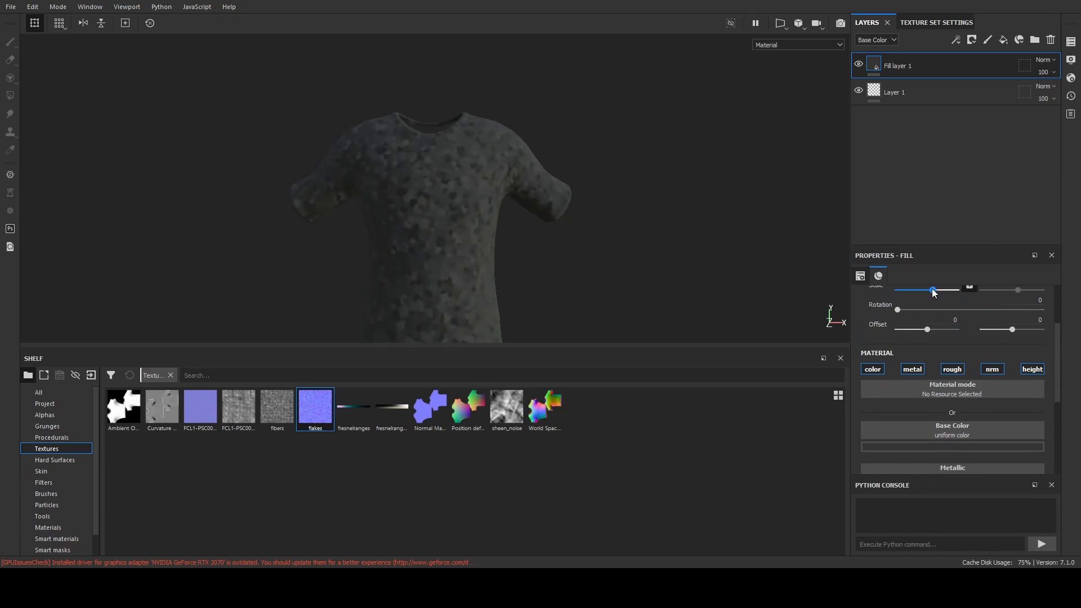
pyautogui.scroll(-1, 587, 251)
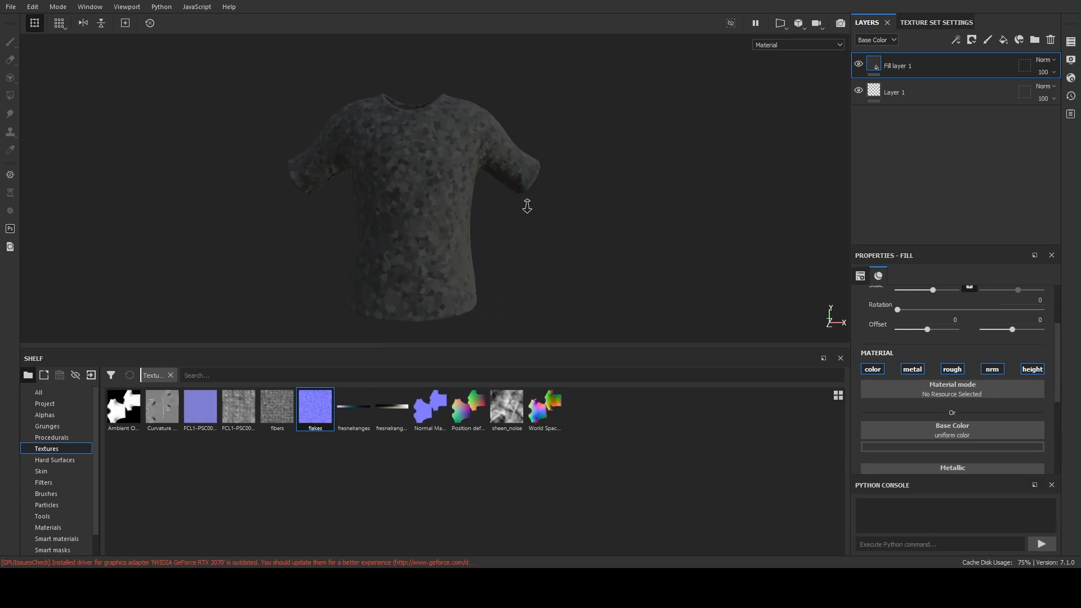
pyautogui.scroll(1, 527, 206)
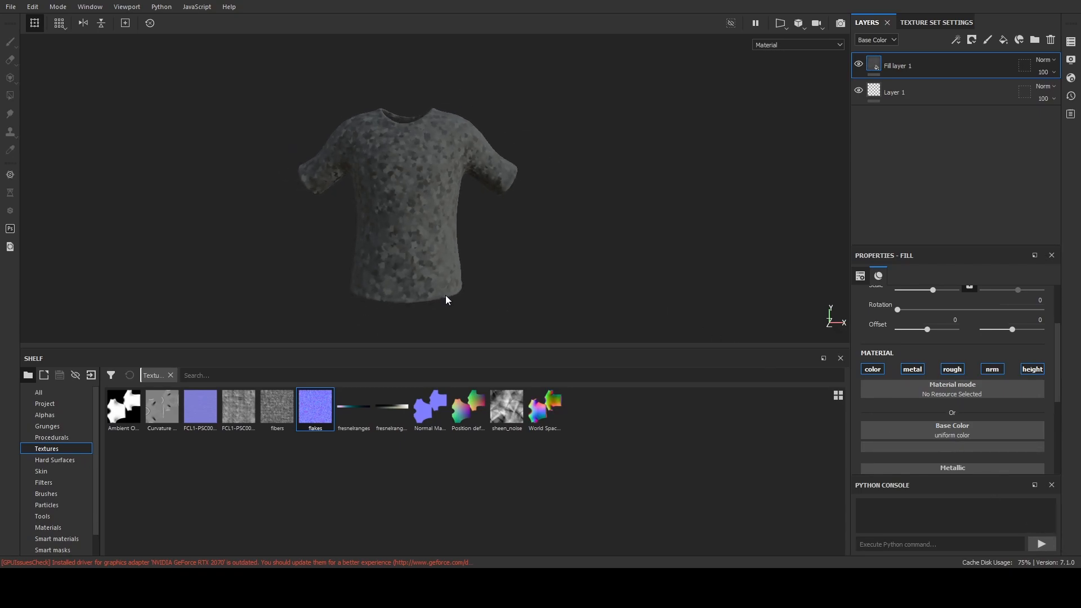
# Replace the flakes normal map with FCL1-PSC003-00_NORMAL_184520 and set the UV scale to 4.21.
pyautogui.keyDown('alt'); pyautogui.moveTo(446, 299); pyautogui.dragTo(410, 310); pyautogui.keyUp('alt')
pyautogui.scroll(-4, 1058, 435)
pyautogui.click(1035, 435)
pyautogui.moveTo(201, 421); pyautogui.dragTo(930, 433)
pyautogui.scroll(3, 1015, 390)
pyautogui.scroll(-5, 1015, 390)
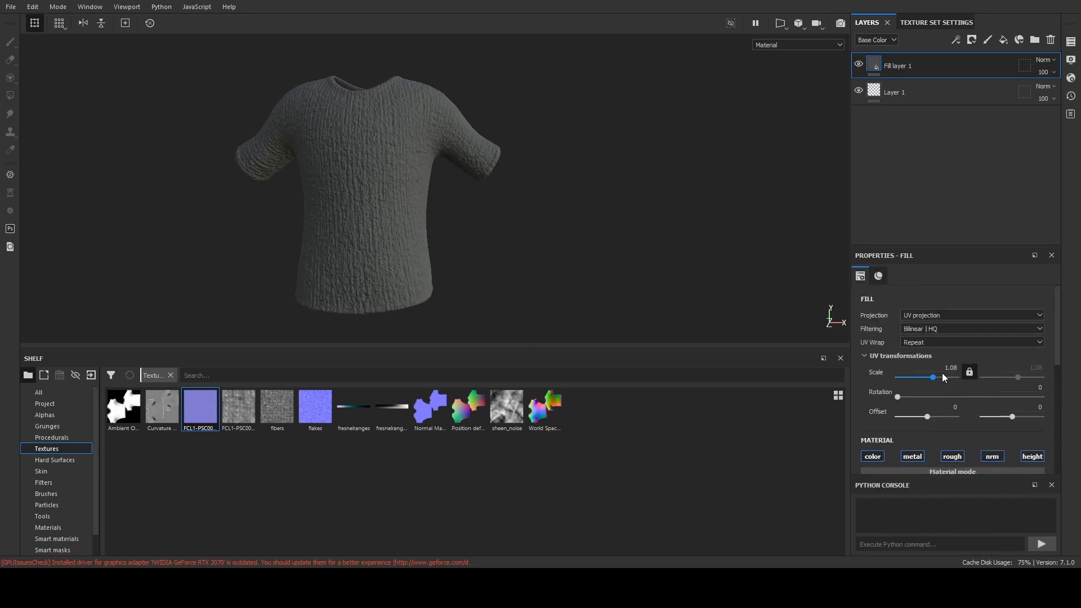
pyautogui.scroll(4, 940, 373)
pyautogui.moveTo(933, 343); pyautogui.dragTo(935, 345)
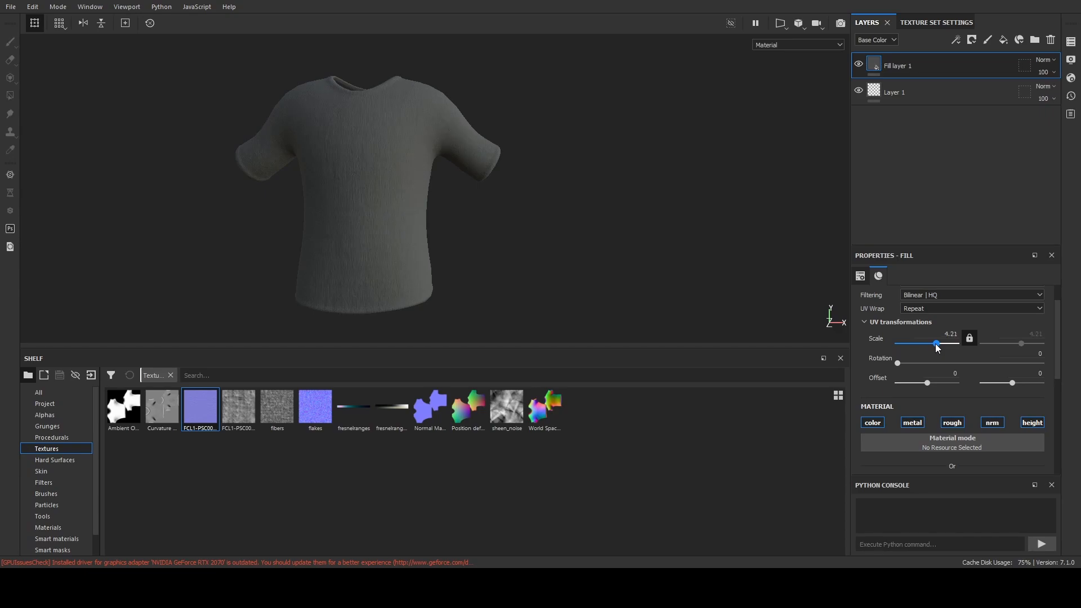
# Check the fabric weave up close and from a distance, and adjust the UV scale to 3.49.
pyautogui.keyDown('alt'); pyautogui.moveTo(325, 231); pyautogui.dragTo(547, 236, button='right'); pyautogui.keyUp('alt')
pyautogui.keyDown('alt'); pyautogui.moveTo(191, 155); pyautogui.dragTo(237, 181, button='middle'); pyautogui.keyUp('alt')
pyautogui.keyDown('alt'); pyautogui.moveTo(237, 181); pyautogui.dragTo(310, 176, button='right'); pyautogui.keyUp('alt')
pyautogui.scroll(1, 1008, 381)
pyautogui.scroll(-1, 1006, 385)
pyautogui.keyDown('alt'); pyautogui.moveTo(550, 245); pyautogui.dragTo(328, 231, button='right'); pyautogui.keyUp('alt')
pyautogui.keyDown('alt'); pyautogui.moveTo(460, 248); pyautogui.dragTo(504, 261, button='middle'); pyautogui.keyUp('alt')
pyautogui.keyDown('alt'); pyautogui.moveTo(505, 261); pyautogui.dragTo(451, 257, button='right'); pyautogui.keyUp('alt')
pyautogui.keyDown('alt'); pyautogui.moveTo(424, 254); pyautogui.dragTo(423, 221, button='middle'); pyautogui.keyUp('alt')
pyautogui.keyDown('alt'); pyautogui.moveTo(527, 217); pyautogui.dragTo(488, 262, button='middle'); pyautogui.keyUp('alt')
pyautogui.keyDown('alt'); pyautogui.moveTo(488, 263); pyautogui.dragTo(533, 260, button='right'); pyautogui.keyUp('alt')
pyautogui.keyDown('alt'); pyautogui.moveTo(533, 260); pyautogui.dragTo(553, 239, button='middle'); pyautogui.keyUp('alt')
pyautogui.moveTo(934, 344); pyautogui.dragTo(934, 343)
# Darken Fill layer 1's base color to a near-black charcoal.
pyautogui.scroll(-3, 584, 234)
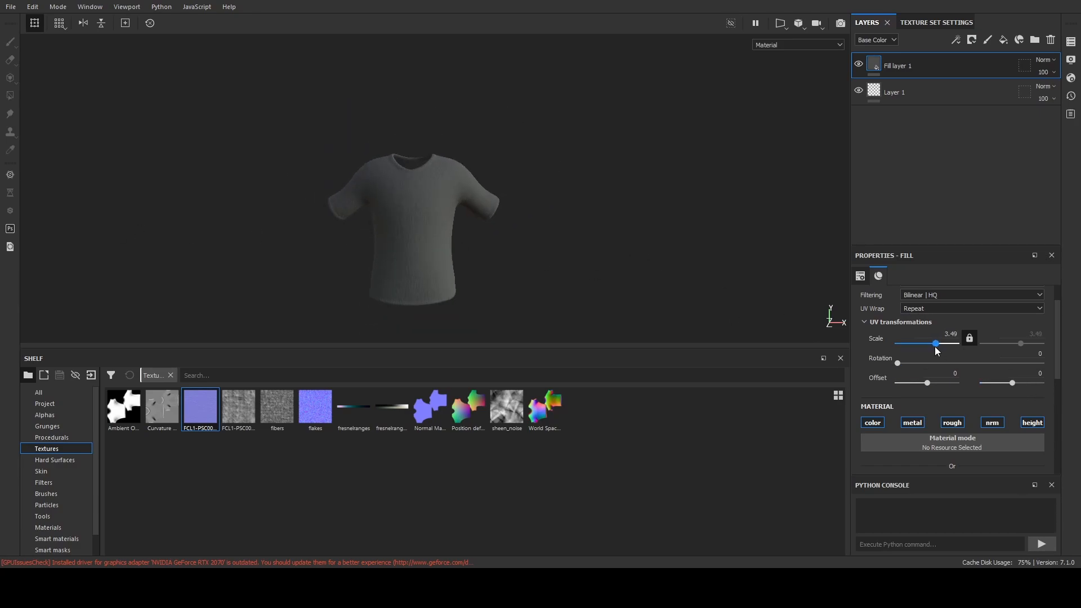
pyautogui.scroll(3, 578, 281)
pyautogui.scroll(-3, 1011, 417)
pyautogui.scroll(1, 978, 393)
pyautogui.moveTo(1059, 425); pyautogui.dragTo(1069, 434)
pyautogui.click(935, 428)
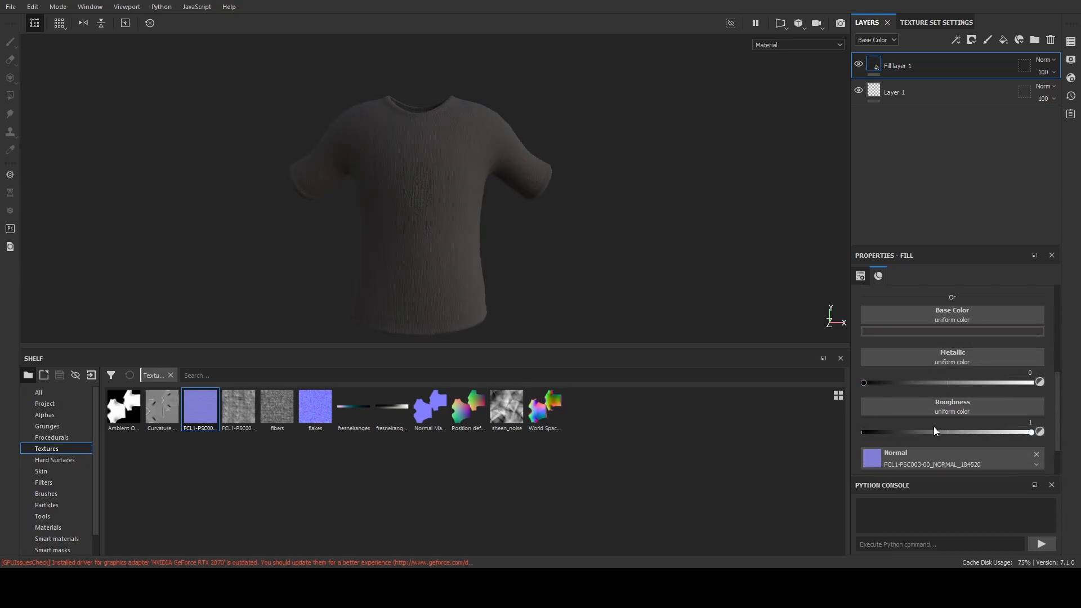
pyautogui.click(936, 429)
pyautogui.moveTo(935, 429); pyautogui.dragTo(933, 430)
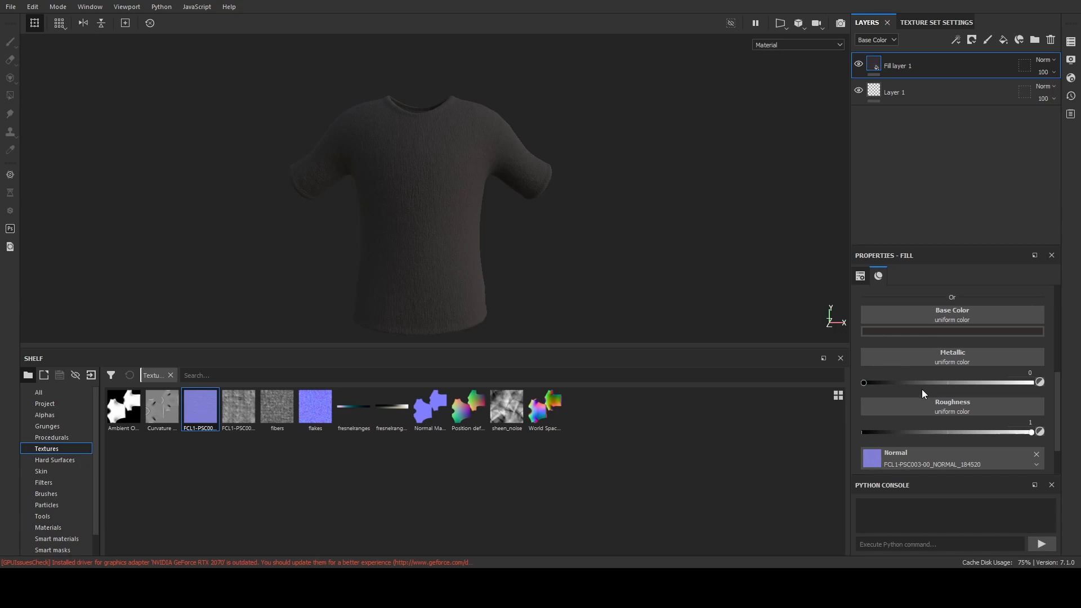
pyautogui.scroll(-2, 921, 387)
pyautogui.scroll(1, 619, 214)
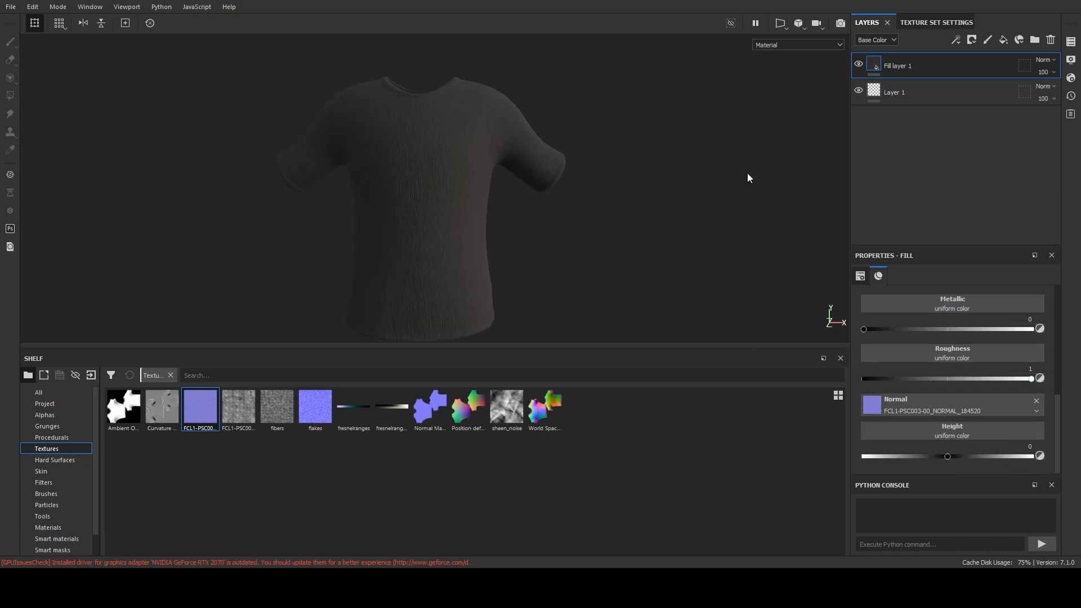
# Add a second fill layer with a black mask and set its roughness to 1.
pyautogui.click(1004, 43)
pyautogui.rightClick(921, 76)
pyautogui.click(924, 86)
pyautogui.scroll(-10, 946, 441)
pyautogui.click(874, 63)
pyautogui.scroll(-1, 935, 397)
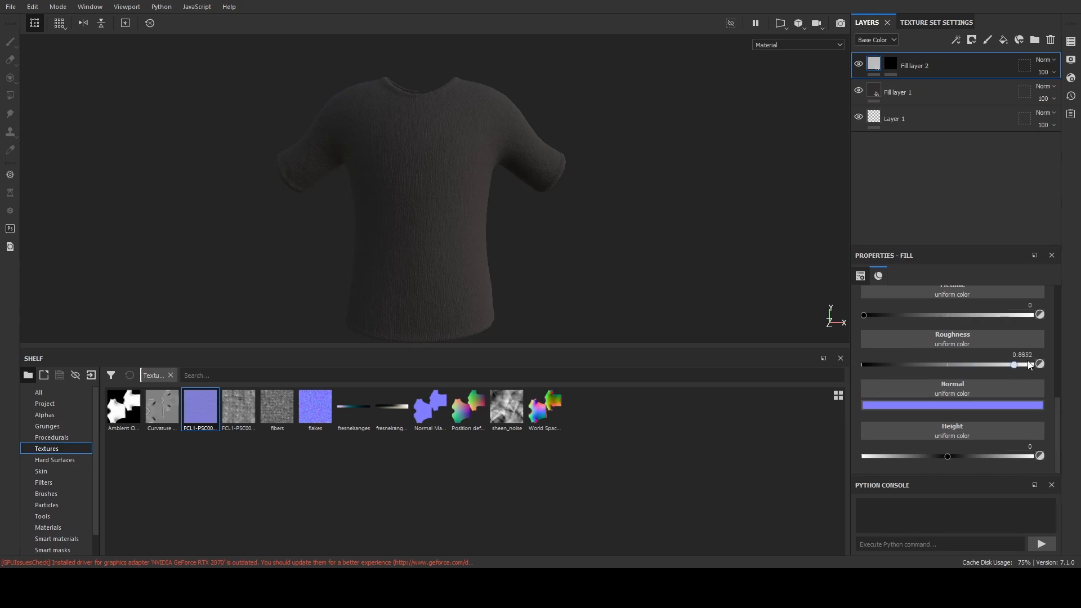
pyautogui.moveTo(1020, 366); pyautogui.dragTo(1036, 366)
pyautogui.scroll(1, 947, 365)
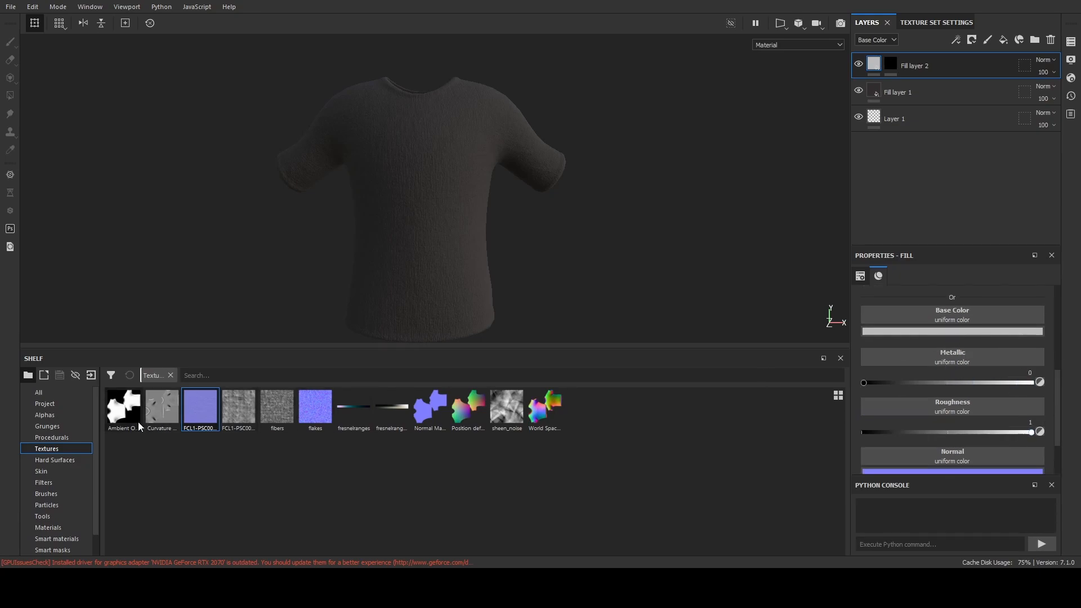
# Prepare a brush with the Hexagon Star alpha at size 73.27 for painting on Fill layer 2's mask.
pyautogui.click(46, 415)
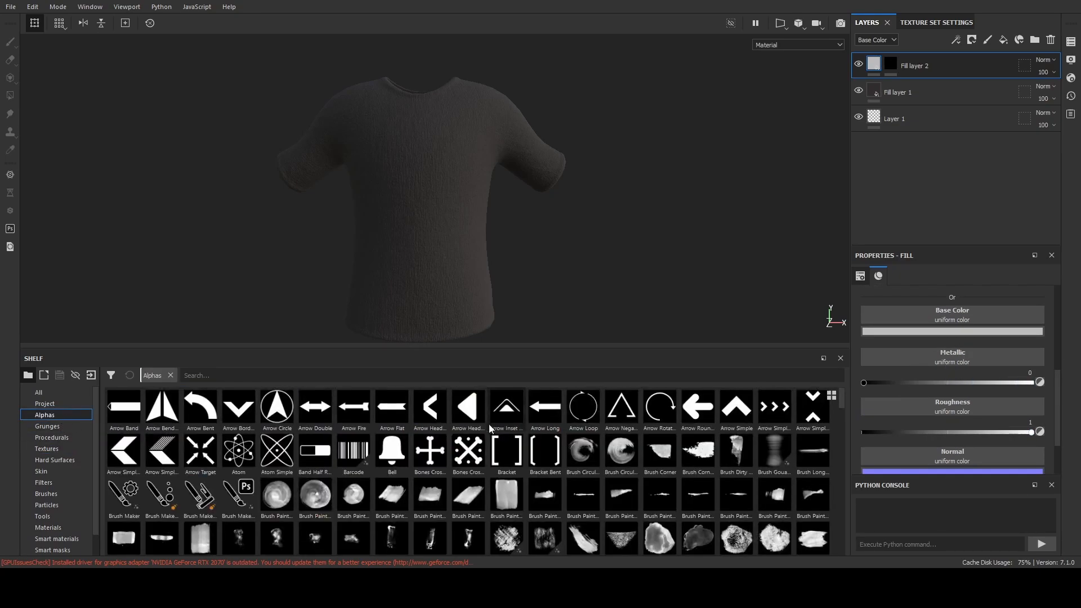
pyautogui.click(892, 66)
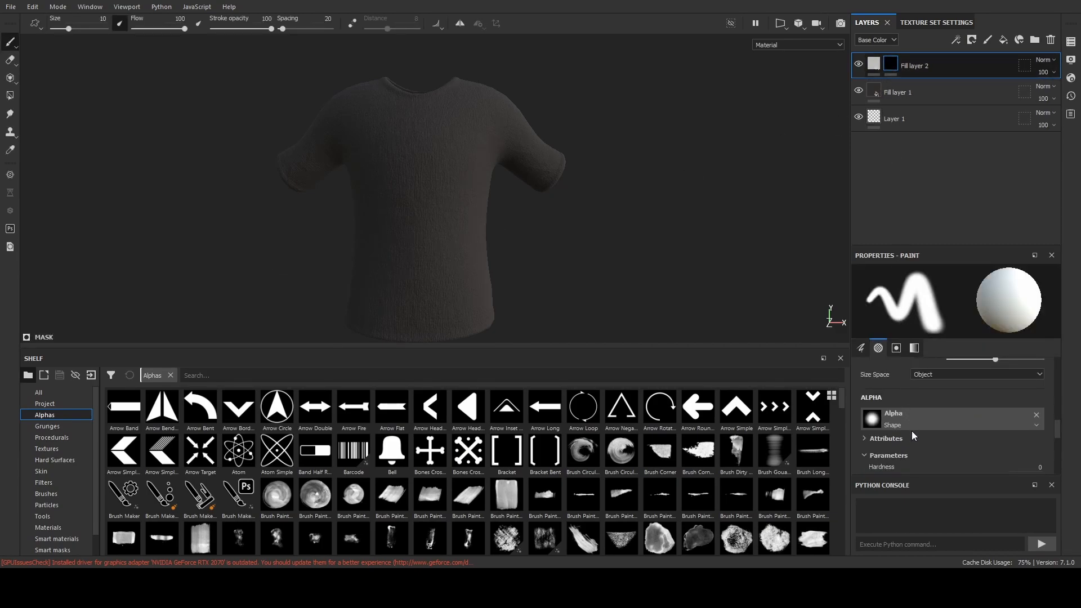
pyautogui.scroll(-10, 494, 479)
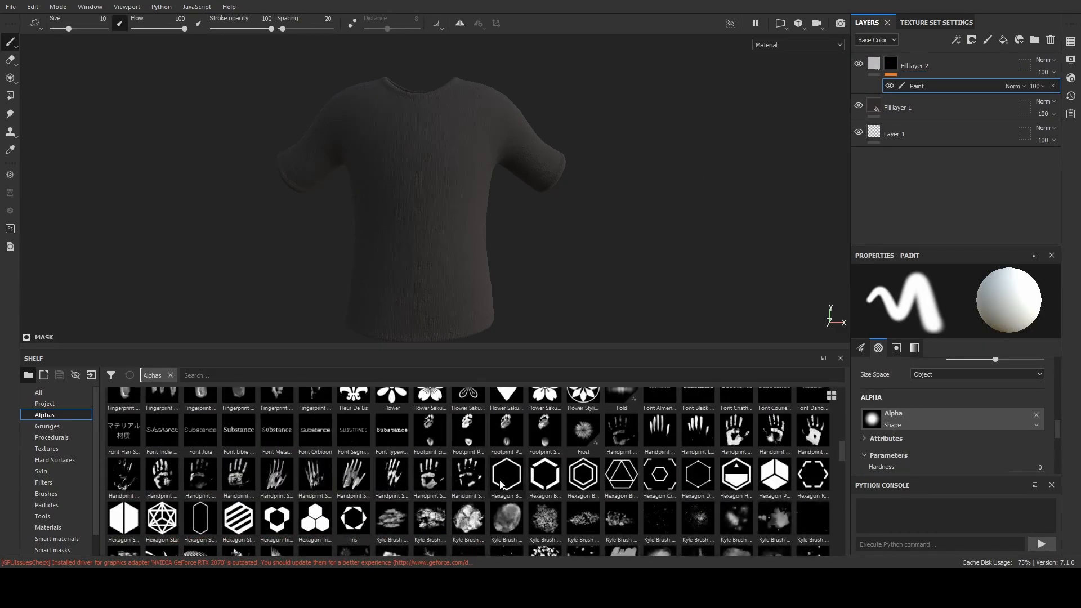
pyautogui.scroll(-3, 494, 479)
pyautogui.scroll(3, 479, 496)
pyautogui.click(320, 525)
pyautogui.keyDown('ctrl'); pyautogui.moveTo(430, 212); pyautogui.dragTo(501, 212, button='right'); pyautogui.keyUp('ctrl')
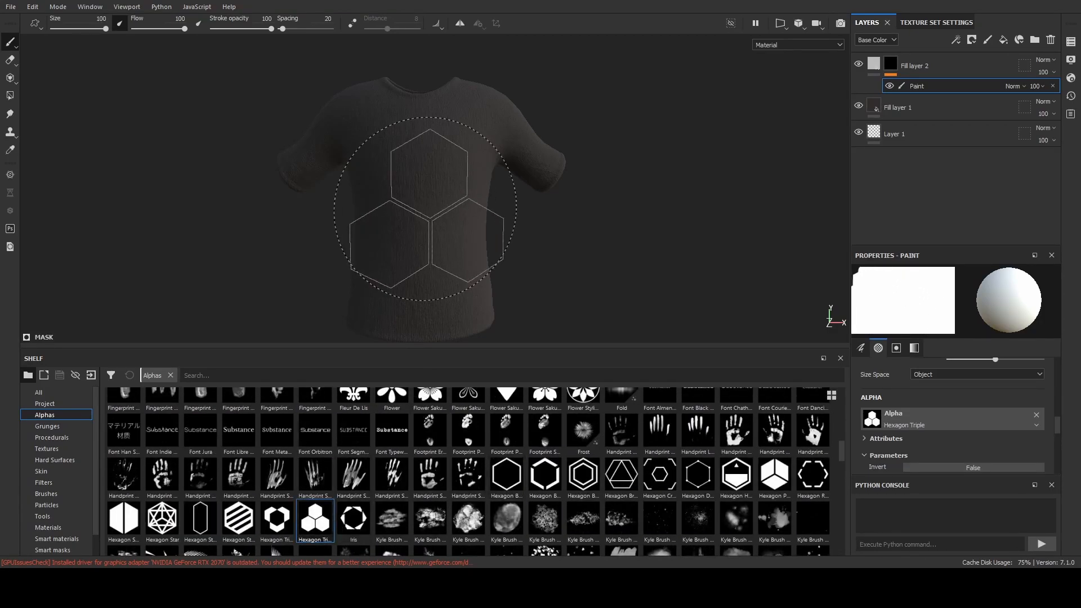
pyautogui.click(162, 518)
pyautogui.moveTo(425, 208)
pyautogui.keyDown('ctrl'); pyautogui.mouseDown(button='right')
pyautogui.moveTo(401, 207)
pyautogui.moveTo(437, 194)
pyautogui.moveTo(422, 182)
pyautogui.mouseUp(button='right'); pyautogui.keyUp('ctrl')
# Try to stamp the Hexagon Star on the shirt's upper chest.
pyautogui.click(423, 184)
pyautogui.keyDown('alt'); pyautogui.moveTo(575, 207); pyautogui.dragTo(495, 210, button='right'); pyautogui.keyUp('alt')
pyautogui.moveTo(461, 207)
pyautogui.keyDown('alt'); pyautogui.mouseDown()
pyautogui.moveTo(270, 207)
pyautogui.moveTo(468, 210)
pyautogui.mouseUp(); pyautogui.keyUp('alt')
pyautogui.keyDown('alt'); pyautogui.moveTo(496, 210); pyautogui.dragTo(633, 212, button='right'); pyautogui.keyUp('alt')
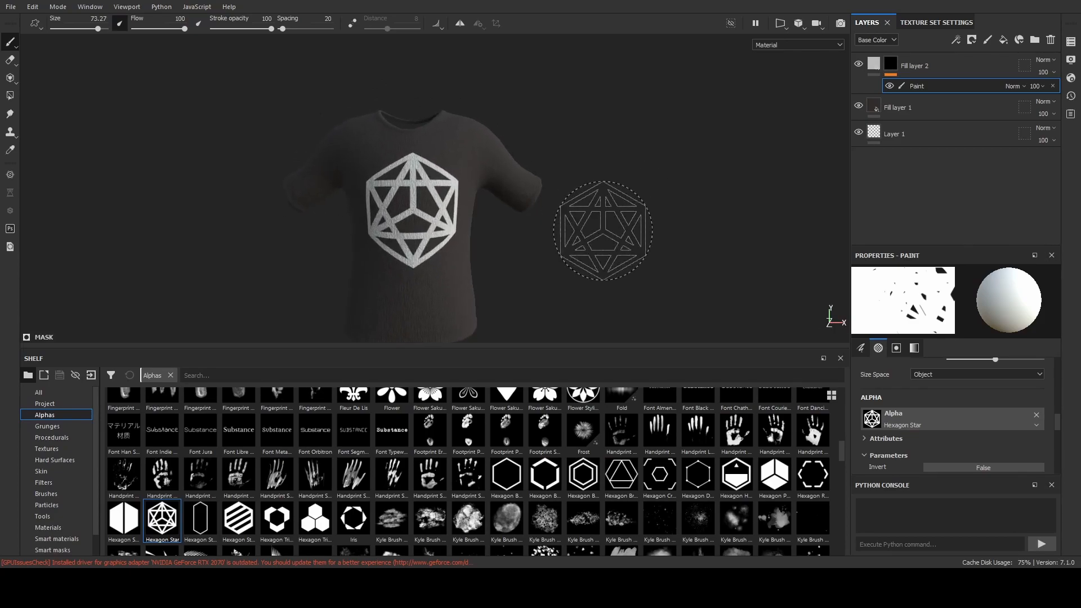
pyautogui.keyDown('alt'); pyautogui.moveTo(602, 231); pyautogui.dragTo(615, 247, button='middle'); pyautogui.keyUp('alt')
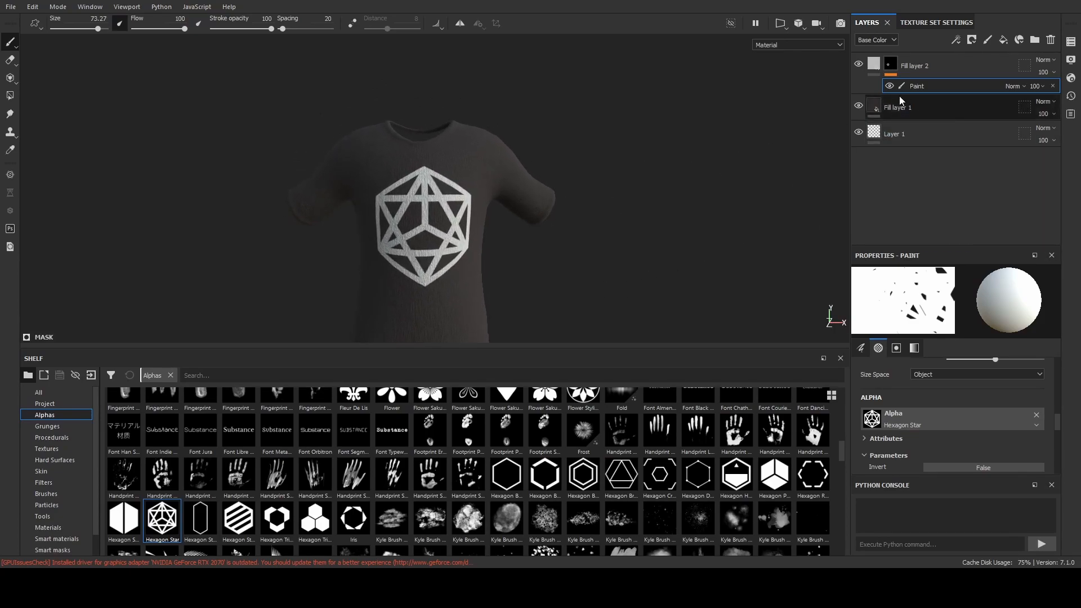
pyautogui.click(874, 64)
pyautogui.keyDown('alt'); pyautogui.moveTo(583, 228); pyautogui.dragTo(510, 236, button='right'); pyautogui.keyUp('alt')
pyautogui.keyDown('alt'); pyautogui.moveTo(509, 236); pyautogui.dragTo(511, 246, button='middle'); pyautogui.keyUp('alt')
pyautogui.hotkey('ctrl', 'z')
# Stamp the Hexagon Star on Fill layer 2's mask at the center of the shirt's chest.
pyautogui.click(891, 64)
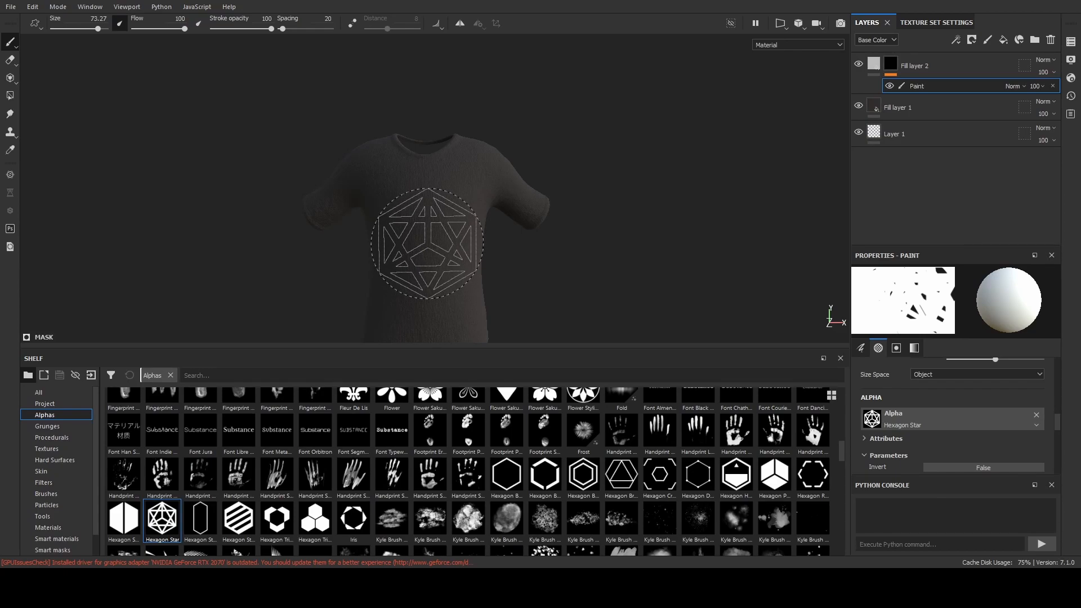
pyautogui.click(427, 242)
pyautogui.keyDown('alt'); pyautogui.moveTo(642, 236); pyautogui.dragTo(598, 204); pyautogui.keyUp('alt')
# Change Fill layer 2's base color to a muted mid-dark grey for the chest logo.
pyautogui.click(874, 64)
pyautogui.scroll(3, 981, 379)
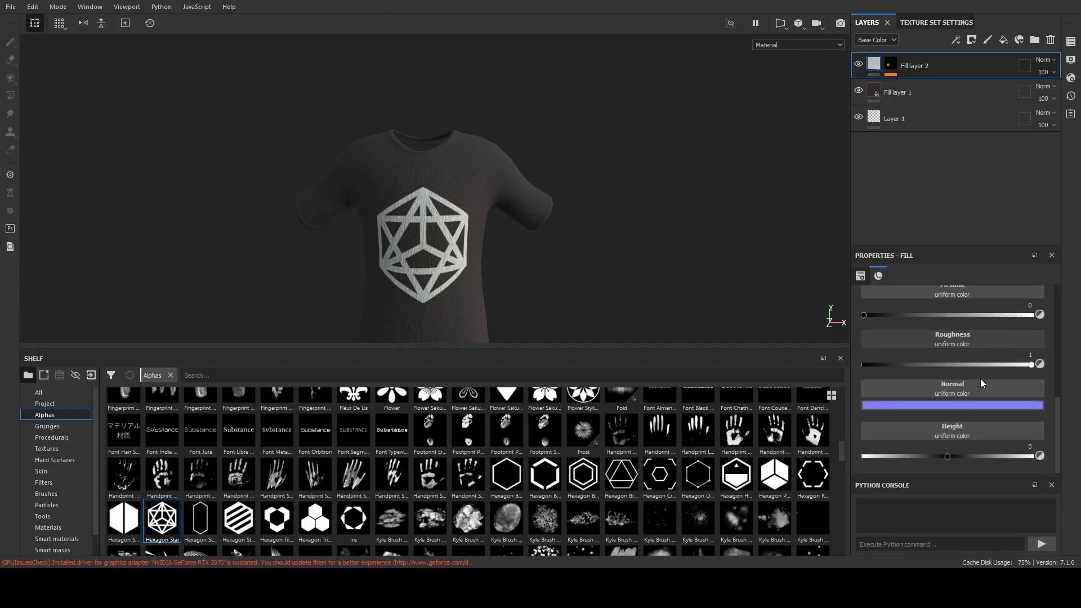
pyautogui.moveTo(1068, 379); pyautogui.dragTo(1067, 411)
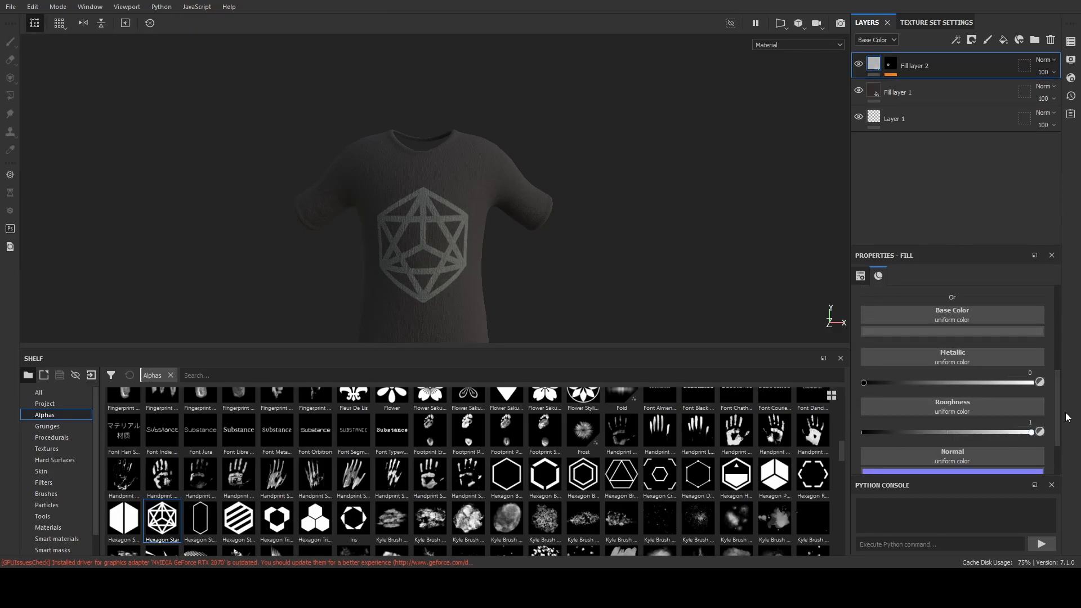
# Add a third fill layer with a black mask.
pyautogui.click(1004, 39)
pyautogui.click(933, 88)
pyautogui.keyDown('alt'); pyautogui.moveTo(334, 142); pyautogui.dragTo(445, 127, button='right'); pyautogui.keyUp('alt')
# Polygon-fill the front faces of the collar band on Fill layer 3's mask at full white.
pyautogui.click(10, 96)
pyautogui.keyDown('alt'); pyautogui.moveTo(323, 122); pyautogui.dragTo(336, 156); pyautogui.keyUp('alt')
pyautogui.keyDown('alt'); pyautogui.moveTo(394, 152); pyautogui.dragTo(565, 147, button='right'); pyautogui.keyUp('alt')
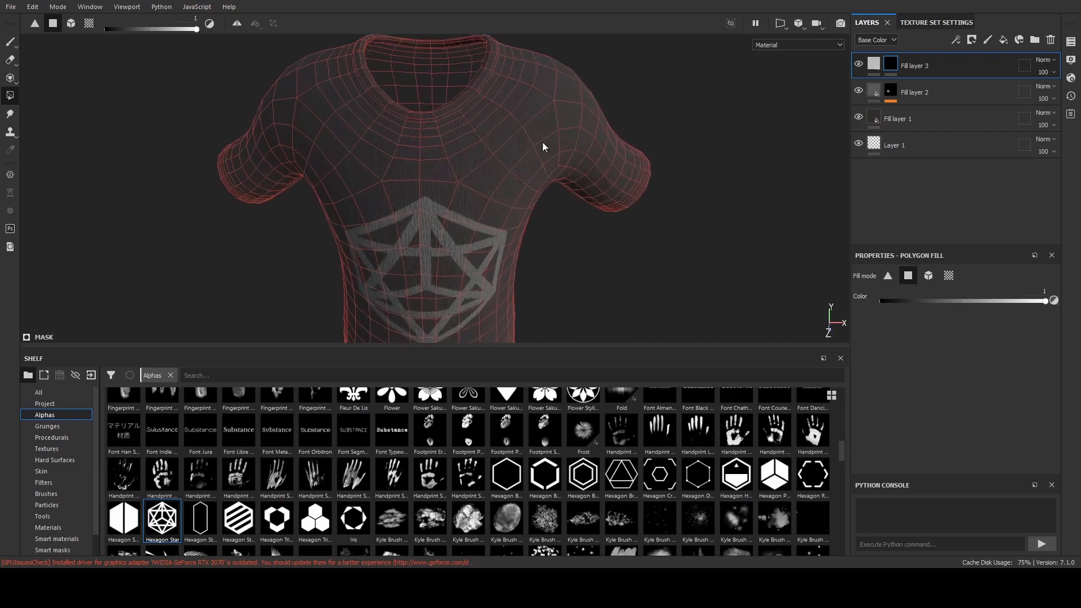
pyautogui.keyDown('alt'); pyautogui.moveTo(465, 151); pyautogui.dragTo(459, 218, button='middle'); pyautogui.keyUp('alt')
pyautogui.keyDown('alt'); pyautogui.moveTo(507, 217); pyautogui.dragTo(746, 213, button='right'); pyautogui.keyUp('alt')
pyautogui.keyDown('alt'); pyautogui.moveTo(540, 209); pyautogui.dragTo(533, 265); pyautogui.keyUp('alt')
pyautogui.keyDown('alt'); pyautogui.moveTo(534, 265); pyautogui.dragTo(761, 256, button='right'); pyautogui.keyUp('alt')
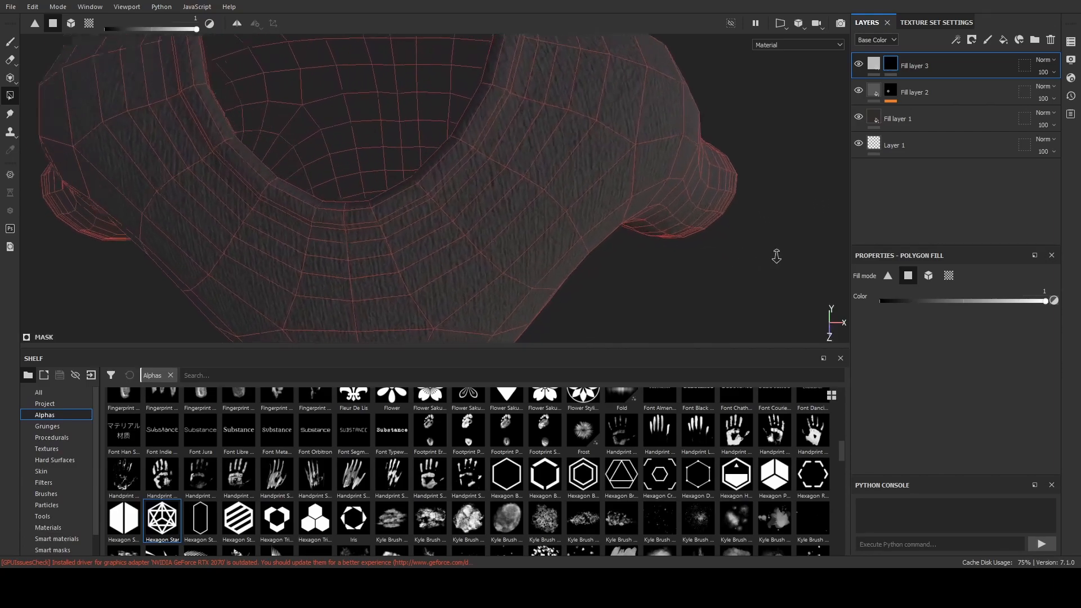
pyautogui.keyDown('alt'); pyautogui.moveTo(426, 217); pyautogui.dragTo(449, 249, button='middle'); pyautogui.keyUp('alt')
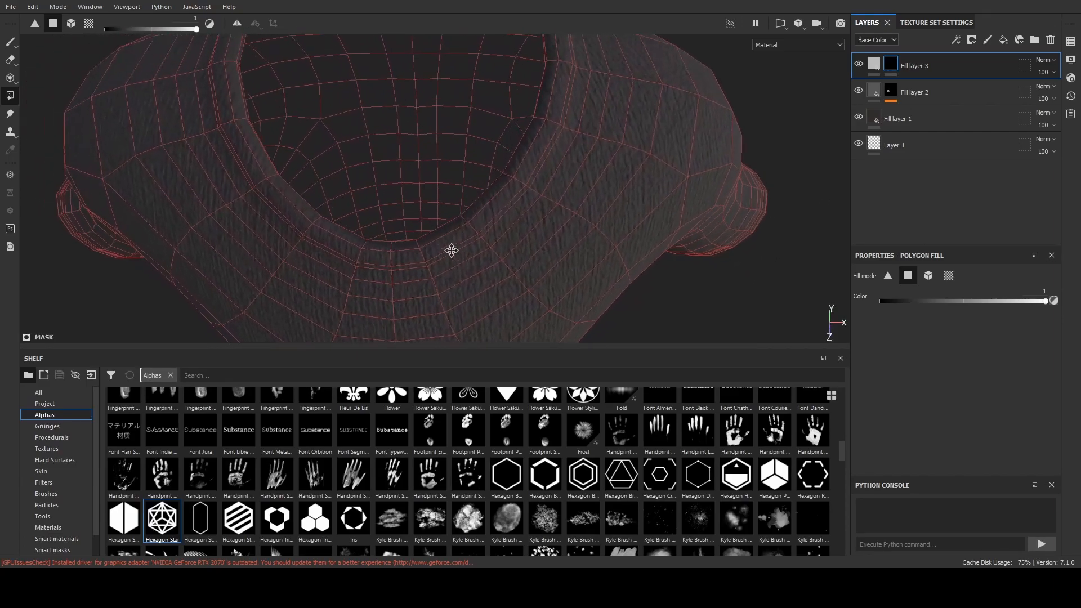
pyautogui.click(413, 246)
pyautogui.keyDown('alt'); pyautogui.moveTo(384, 256); pyautogui.dragTo(393, 260, button='middle'); pyautogui.keyUp('alt')
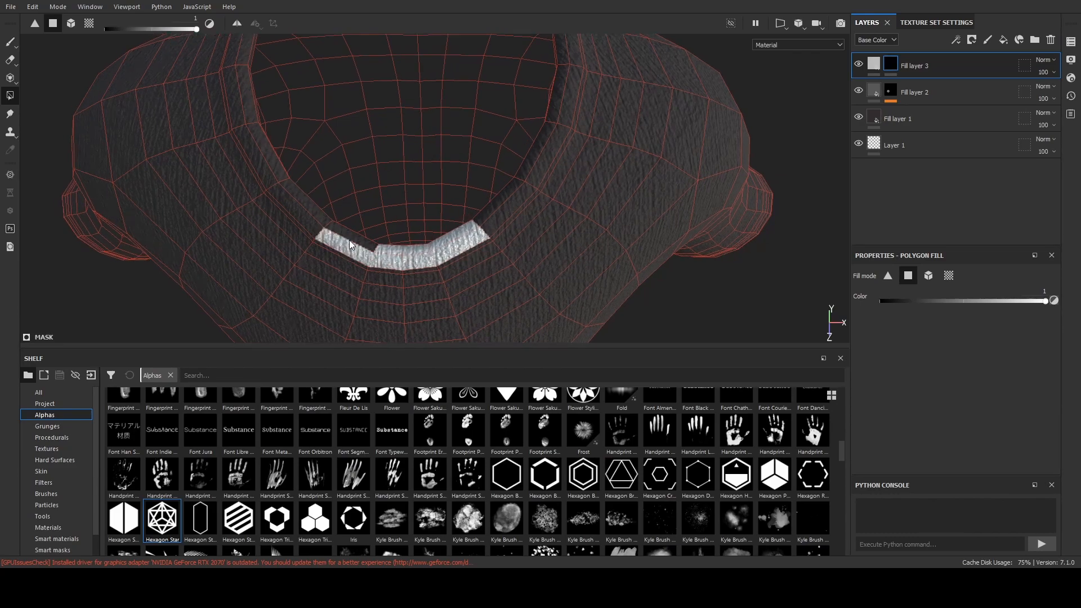
# Extend the collar mask up the wearer's left side of the neckline, filling its band faces toward the back.
pyautogui.moveTo(432, 240)
pyautogui.keyDown('alt'); pyautogui.mouseDown()
pyautogui.moveTo(337, 258)
pyautogui.moveTo(441, 263)
pyautogui.moveTo(541, 142)
pyautogui.moveTo(401, 260)
pyautogui.moveTo(444, 226)
pyautogui.mouseUp(); pyautogui.keyUp('alt')
pyautogui.click(400, 257)
pyautogui.click(386, 253)
pyautogui.click(432, 190)
pyautogui.click(417, 186)
pyautogui.moveTo(437, 156)
pyautogui.keyDown('alt'); pyautogui.mouseDown()
pyautogui.moveTo(479, 254)
pyautogui.moveTo(471, 217)
pyautogui.moveTo(476, 280)
pyautogui.mouseUp(); pyautogui.keyUp('alt')
pyautogui.click(449, 179)
pyautogui.click(463, 218)
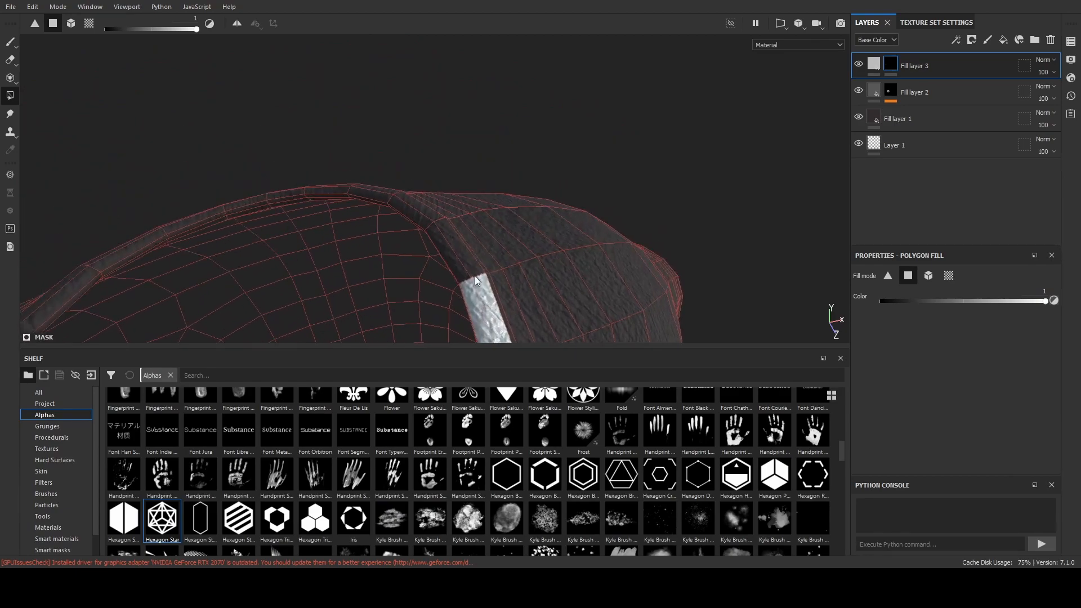
pyautogui.click(418, 211)
pyautogui.moveTo(418, 212)
pyautogui.keyDown('alt'); pyautogui.mouseDown()
pyautogui.moveTo(481, 229)
pyautogui.moveTo(523, 276)
pyautogui.mouseUp(); pyautogui.keyUp('alt')
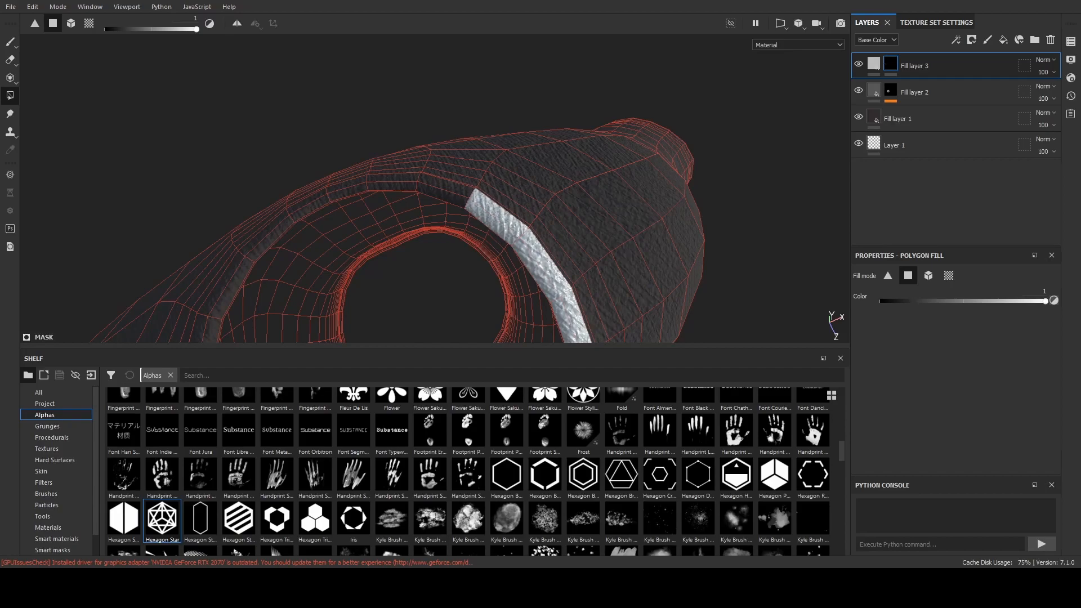
pyautogui.keyDown('alt'); pyautogui.moveTo(505, 252); pyautogui.dragTo(509, 248); pyautogui.keyUp('alt')
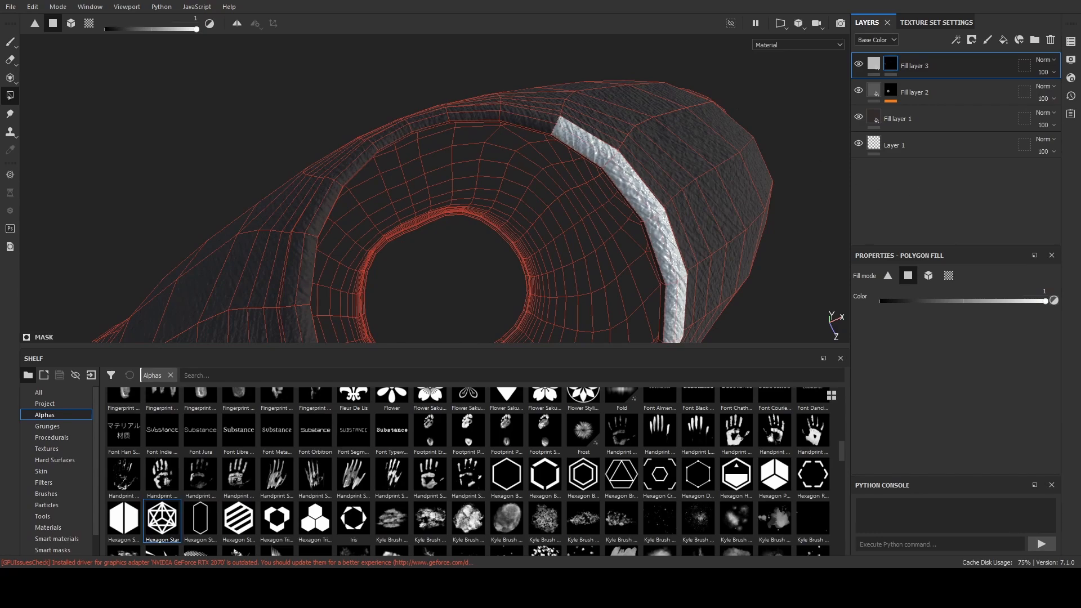
# Continue the collar mask across the back of the neckline, filling both rows of band faces.
pyautogui.keyDown('alt'); pyautogui.moveTo(673, 163); pyautogui.dragTo(681, 130); pyautogui.keyUp('alt')
pyautogui.keyDown('alt'); pyautogui.moveTo(680, 130); pyautogui.dragTo(500, 150, button='right'); pyautogui.keyUp('alt')
pyautogui.click(515, 151)
pyautogui.keyDown('alt'); pyautogui.moveTo(499, 150); pyautogui.dragTo(545, 191); pyautogui.keyUp('alt')
pyautogui.click(457, 157)
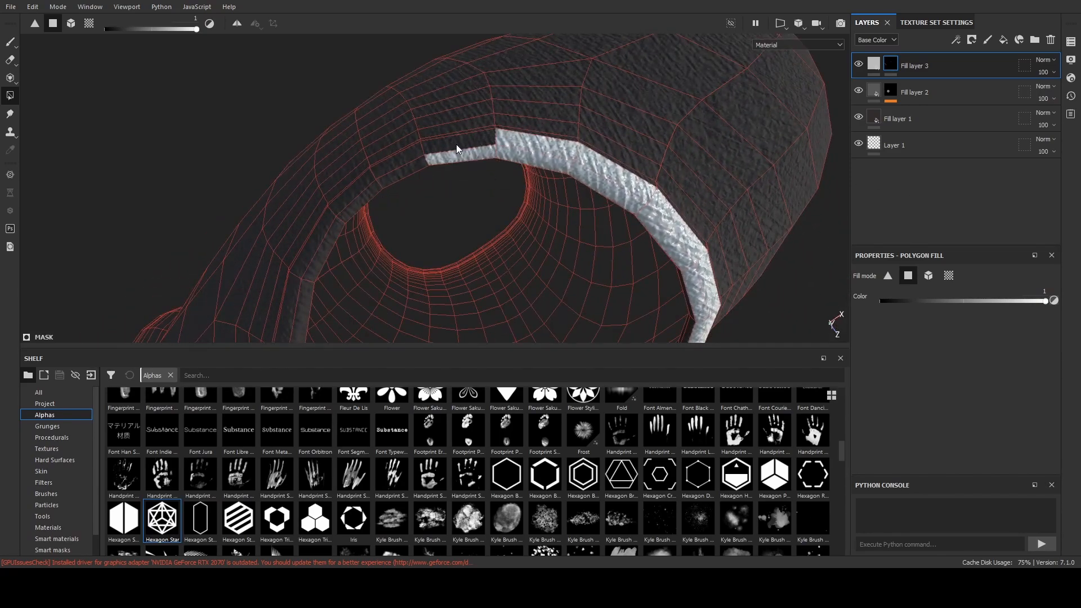
pyautogui.click(412, 161)
# Fill the collar band faces down the wearer's right side of the neckline on the mask.
pyautogui.keyDown('alt'); pyautogui.moveTo(411, 167); pyautogui.dragTo(442, 222); pyautogui.keyUp('alt')
pyautogui.keyDown('alt'); pyautogui.moveTo(442, 223); pyautogui.dragTo(482, 191, button='right'); pyautogui.keyUp('alt')
pyautogui.moveTo(393, 232)
pyautogui.keyDown('alt'); pyautogui.mouseDown()
pyautogui.moveTo(434, 234)
pyautogui.moveTo(376, 239)
pyautogui.mouseUp(); pyautogui.keyUp('alt')
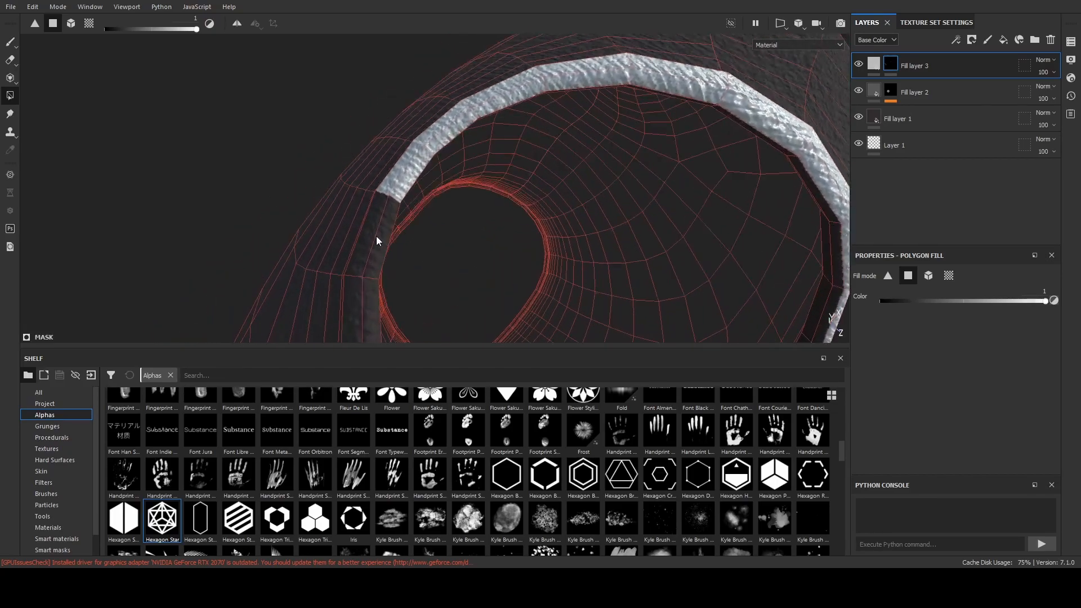
pyautogui.click(370, 239)
pyautogui.keyDown('alt'); pyautogui.moveTo(405, 288); pyautogui.dragTo(397, 239); pyautogui.keyUp('alt')
pyautogui.click(369, 227)
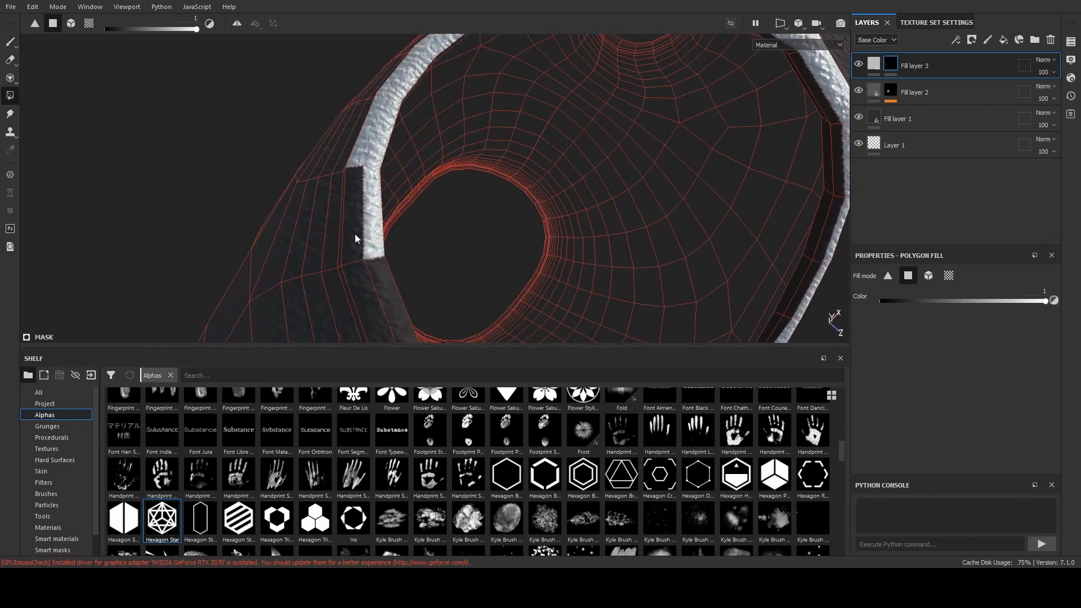
pyautogui.click(355, 235)
pyautogui.click(366, 280)
pyautogui.click(382, 283)
# Close the remaining gap in the collar band near the front to complete the masked ring.
pyautogui.keyDown('alt'); pyautogui.moveTo(382, 290); pyautogui.dragTo(339, 301, button='right'); pyautogui.keyUp('alt')
pyautogui.moveTo(361, 165)
pyautogui.keyDown('alt'); pyautogui.mouseDown()
pyautogui.moveTo(367, 134)
pyautogui.moveTo(394, 227)
pyautogui.moveTo(374, 135)
pyautogui.moveTo(383, 207)
pyautogui.moveTo(375, 193)
pyautogui.moveTo(444, 216)
pyautogui.mouseUp(); pyautogui.keyUp('alt')
pyautogui.click(443, 211)
pyautogui.moveTo(485, 270)
pyautogui.keyDown('alt'); pyautogui.mouseDown()
pyautogui.moveTo(374, 245)
pyautogui.moveTo(271, 143)
pyautogui.mouseUp(); pyautogui.keyUp('alt')
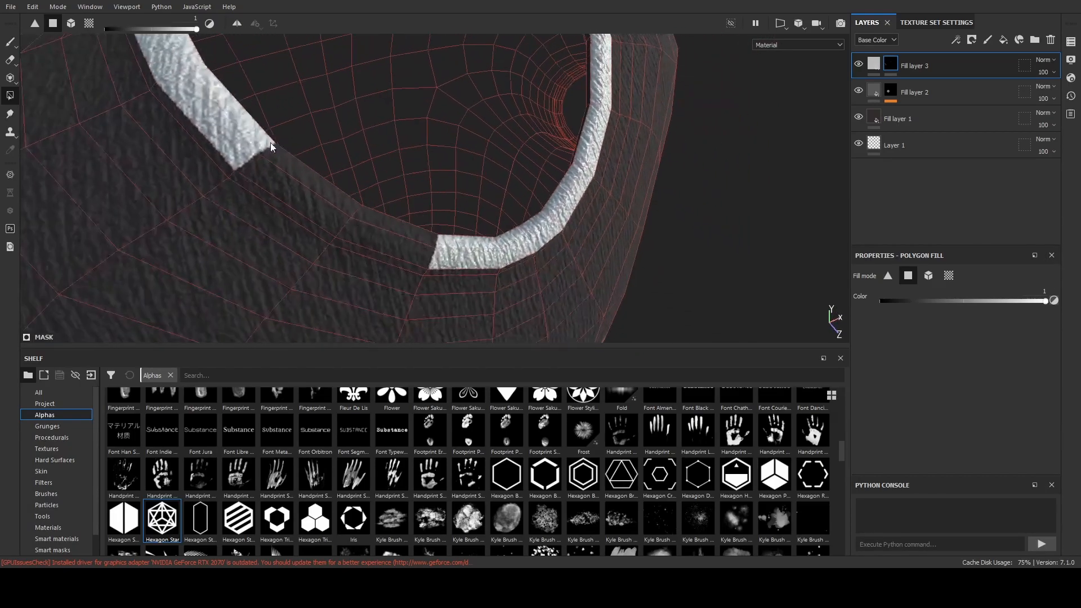
pyautogui.click(309, 203)
pyautogui.moveTo(332, 203)
pyautogui.keyDown('alt'); pyautogui.mouseDown()
pyautogui.moveTo(400, 241)
pyautogui.moveTo(382, 203)
pyautogui.moveTo(254, 164)
pyautogui.moveTo(448, 213)
pyautogui.mouseUp(); pyautogui.keyUp('alt')
pyautogui.click(355, 229)
pyautogui.keyDown('alt'); pyautogui.moveTo(448, 214); pyautogui.dragTo(389, 196, button='right'); pyautogui.keyUp('alt')
pyautogui.keyDown('alt'); pyautogui.moveTo(456, 242); pyautogui.dragTo(299, 232); pyautogui.keyUp('alt')
pyautogui.keyDown('alt'); pyautogui.moveTo(419, 225); pyautogui.dragTo(559, 210, button='middle'); pyautogui.keyUp('alt')
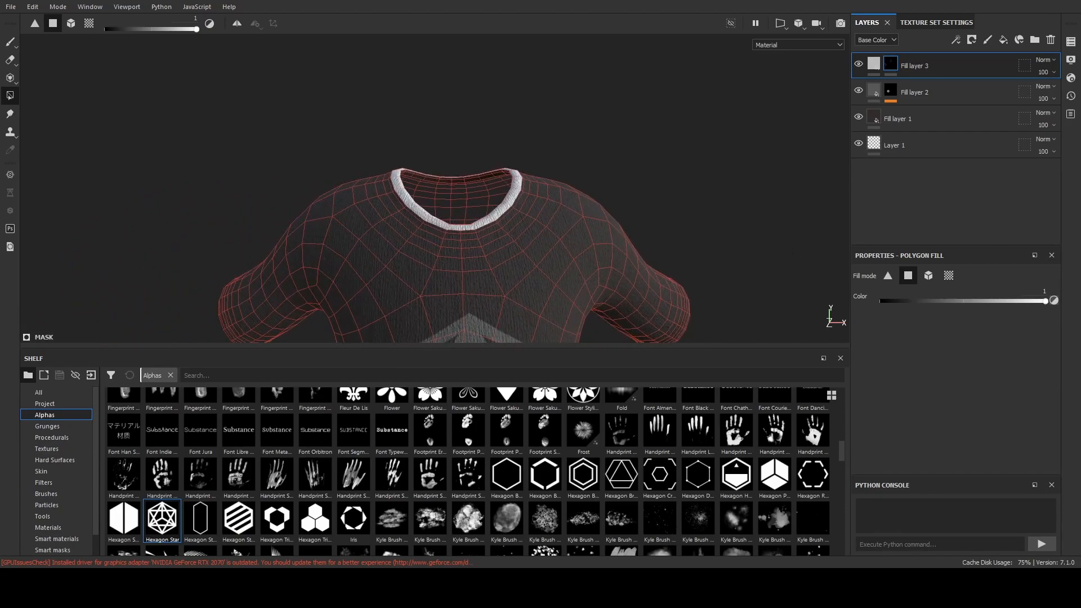
pyautogui.keyDown('alt'); pyautogui.moveTo(559, 210); pyautogui.dragTo(201, 76); pyautogui.keyUp('alt')
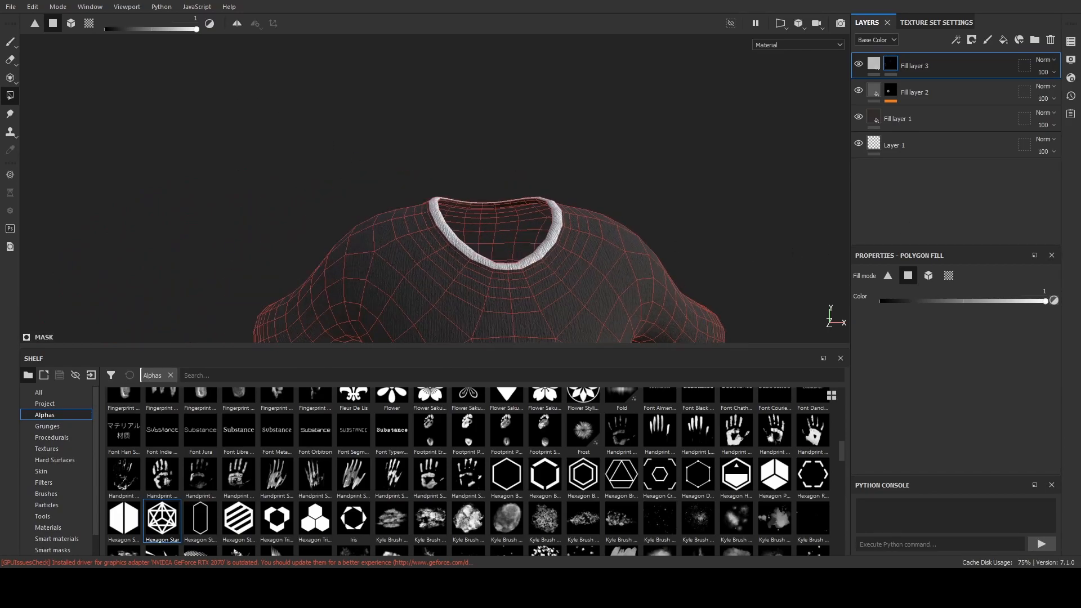
pyautogui.keyDown('alt'); pyautogui.moveTo(507, 214); pyautogui.dragTo(482, 183, button='right'); pyautogui.keyUp('alt')
pyautogui.keyDown('alt'); pyautogui.moveTo(483, 184); pyautogui.dragTo(429, 121); pyautogui.keyUp('alt')
# Set Fill layer 3's base color to dark grey and its roughness to 1.
pyautogui.click(873, 63)
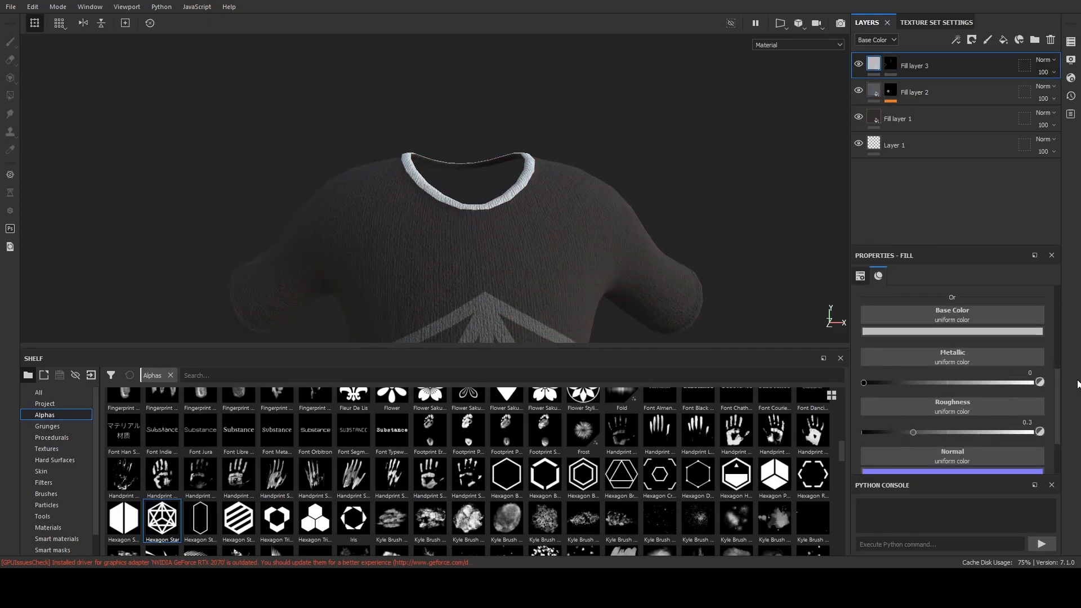
pyautogui.moveTo(1070, 373); pyautogui.dragTo(1063, 415)
pyautogui.scroll(-1, 971, 415)
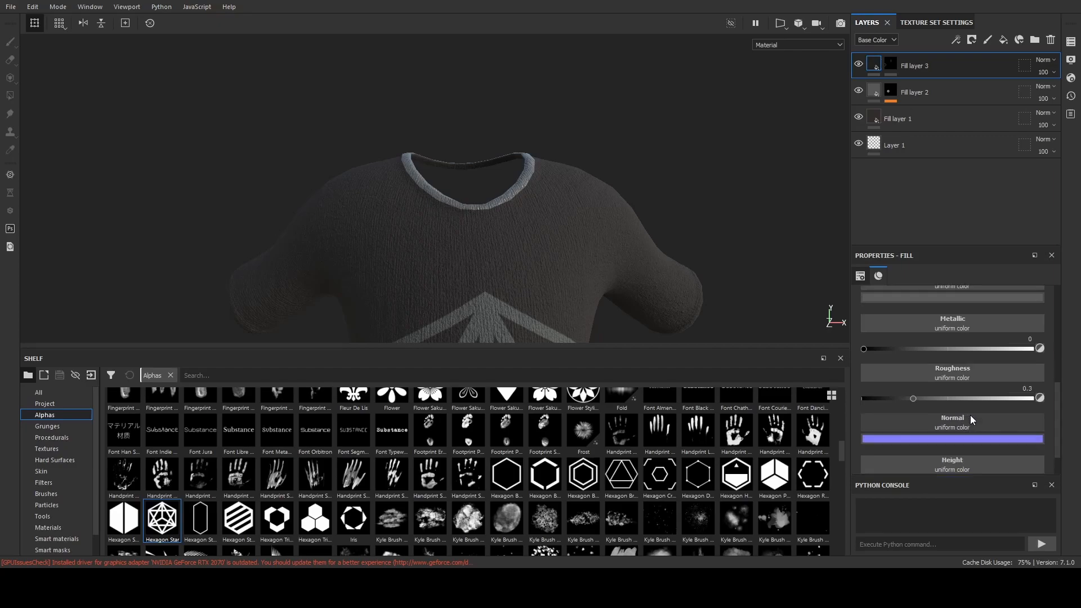
pyautogui.moveTo(951, 402); pyautogui.dragTo(1026, 396)
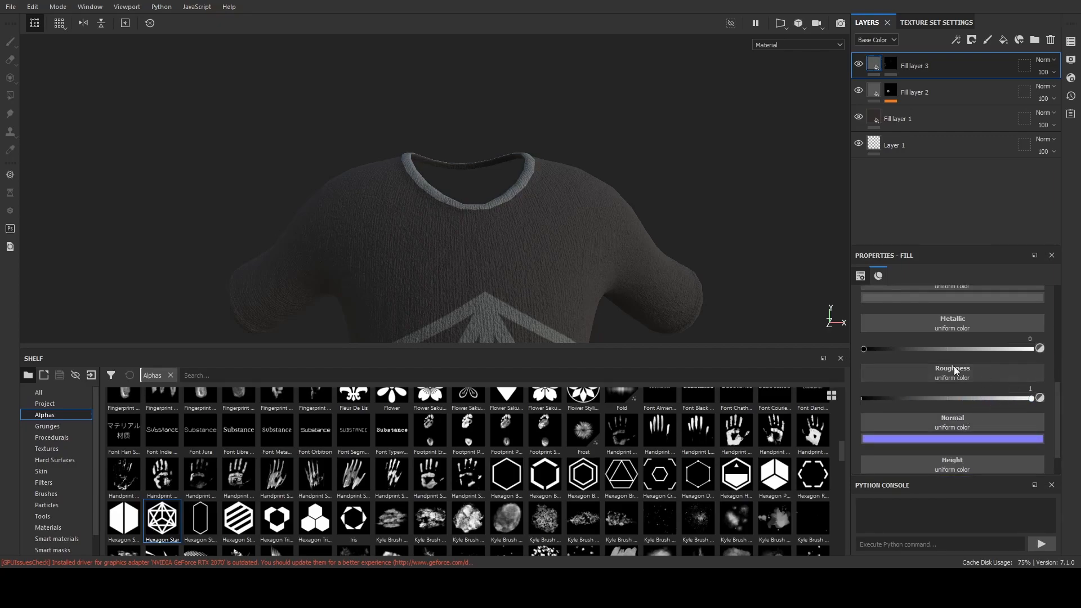
pyautogui.scroll(-1, 999, 384)
pyautogui.scroll(1, 999, 384)
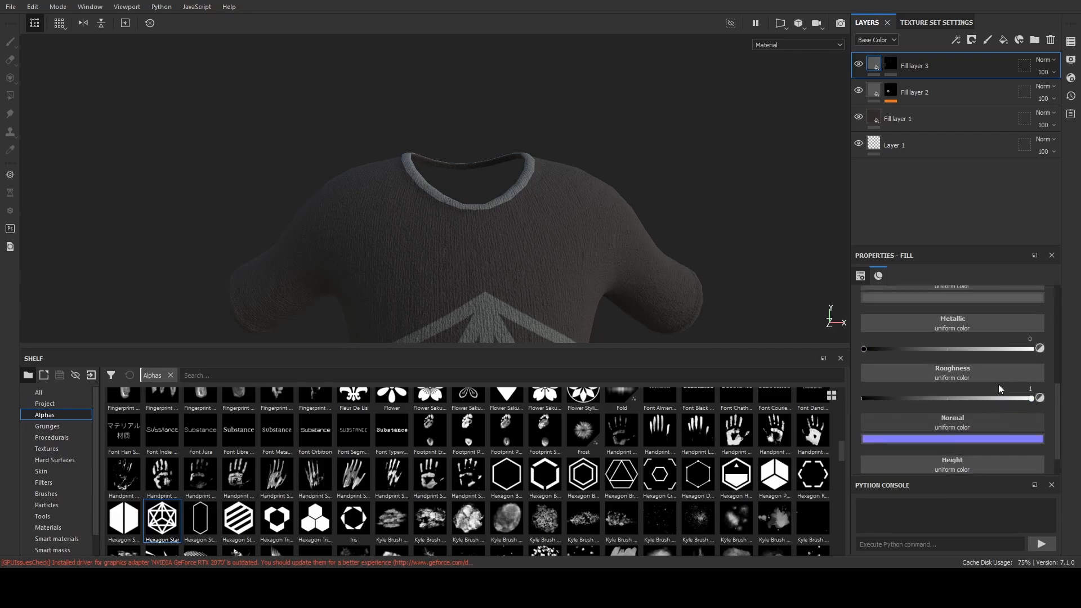
# Recolor Fill layer 3's collar trim to a dark olive-brown base color.
pyautogui.keyDown('alt'); pyautogui.moveTo(471, 218); pyautogui.dragTo(495, 282); pyautogui.keyUp('alt')
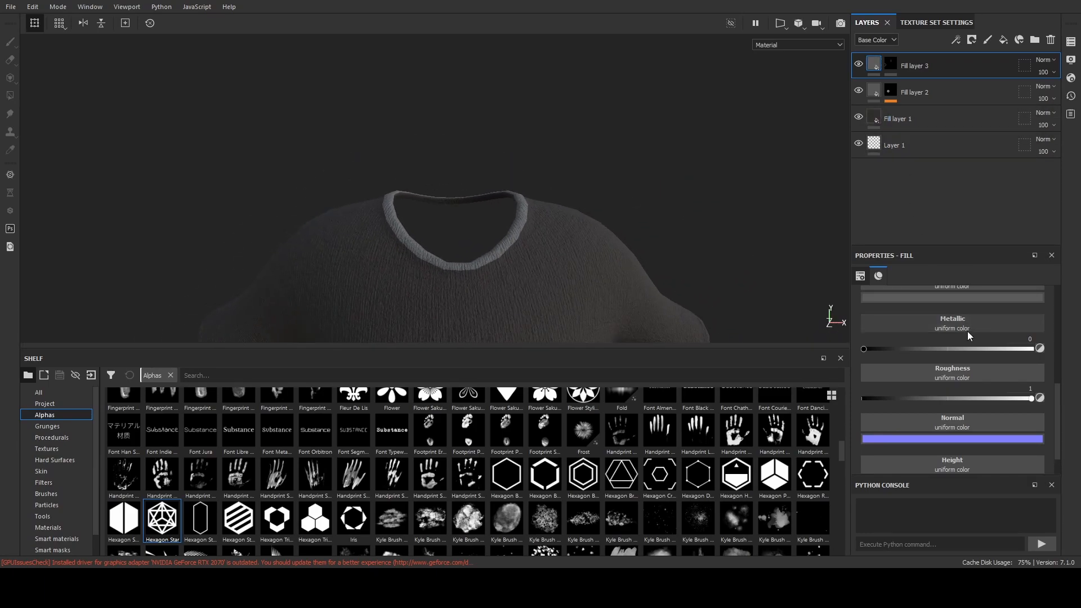
pyautogui.moveTo(1070, 381); pyautogui.dragTo(961, 347)
pyautogui.click(1026, 394)
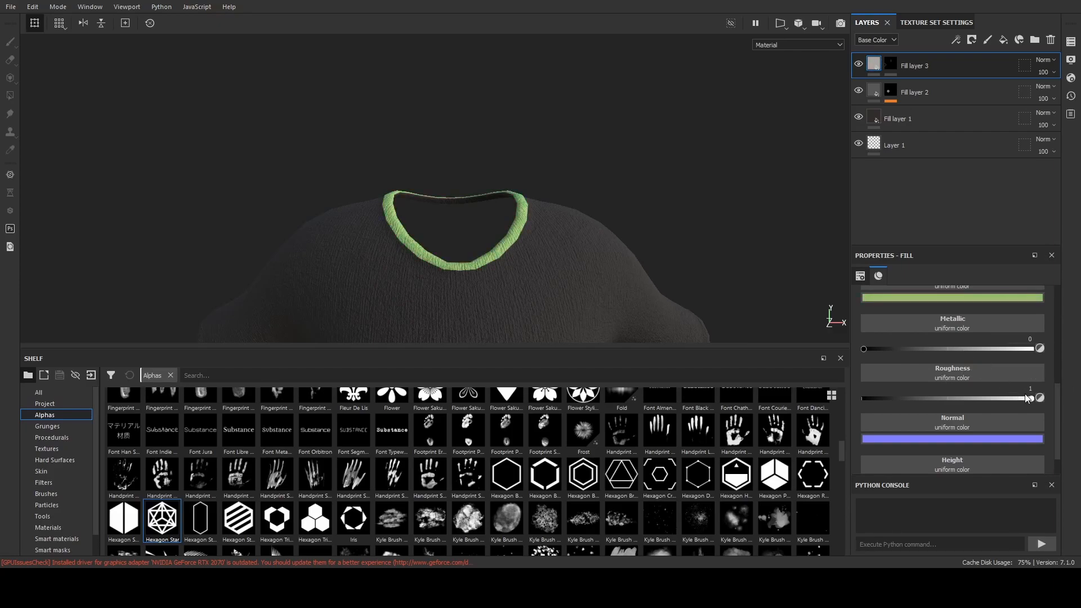
pyautogui.moveTo(1023, 400); pyautogui.dragTo(1024, 405)
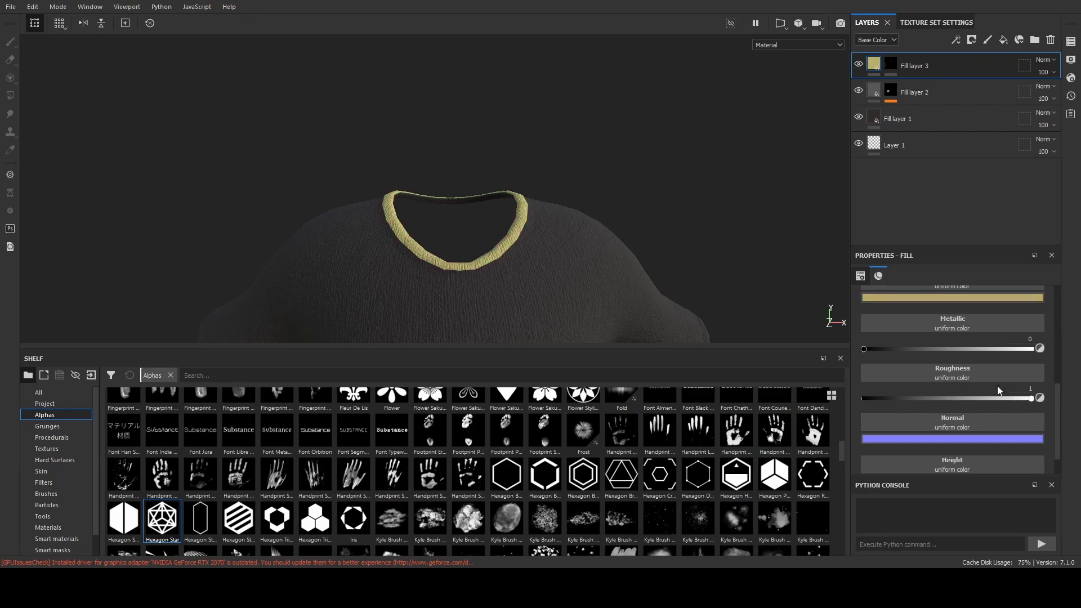
pyautogui.moveTo(1061, 364); pyautogui.dragTo(1067, 394)
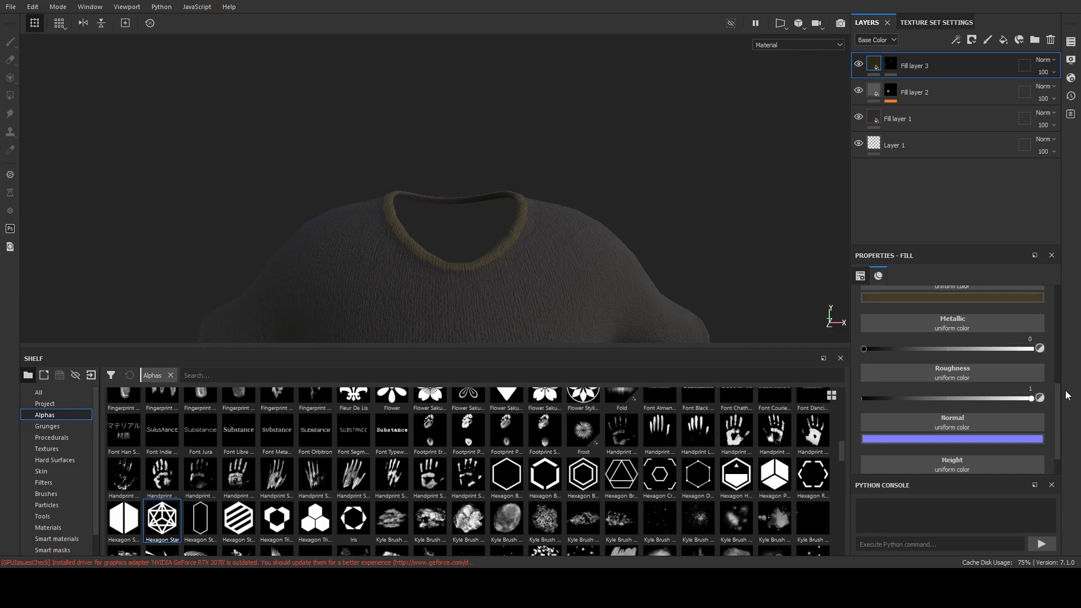
pyautogui.scroll(-3, 691, 286)
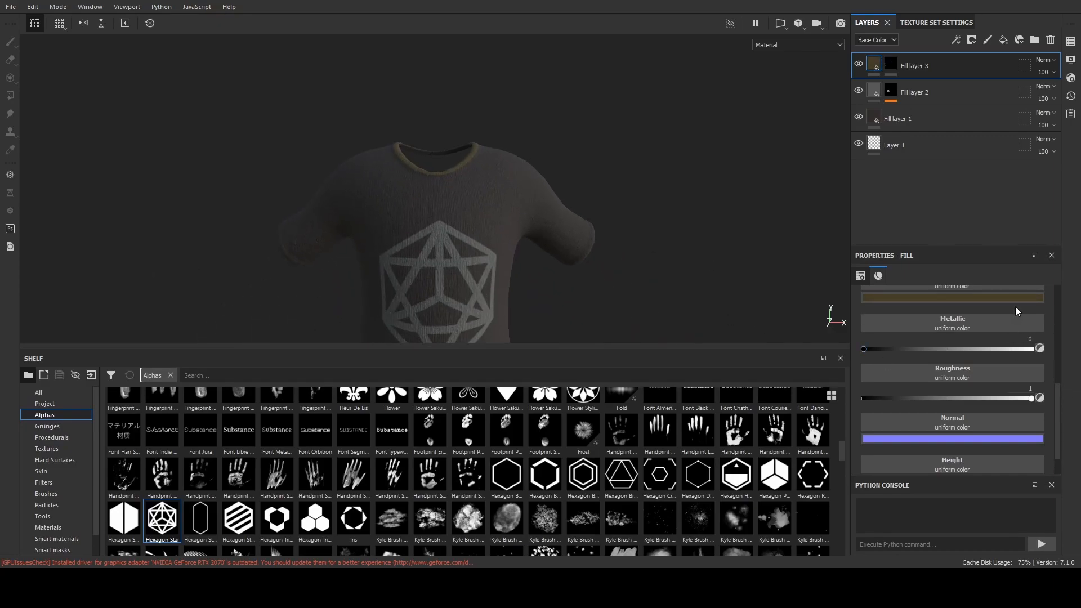
pyautogui.moveTo(1077, 391); pyautogui.dragTo(1066, 386)
pyautogui.keyDown('alt'); pyautogui.moveTo(597, 281); pyautogui.dragTo(560, 287); pyautogui.keyUp('alt')
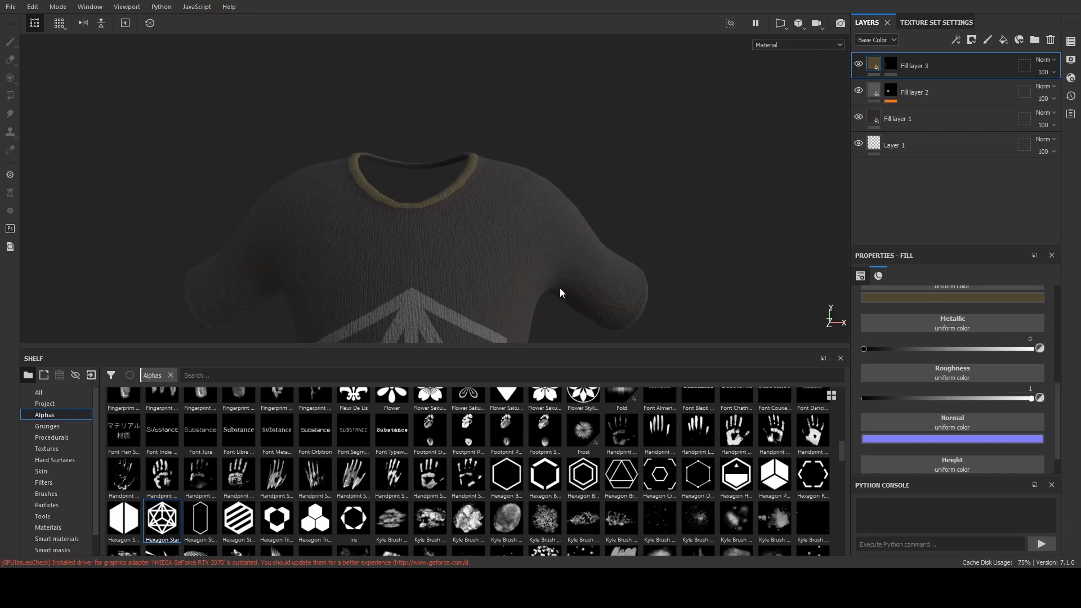
# Polygon-fill the outer edge faces along the top of the wearer's left sleeve cuff on Fill layer 3's mask.
pyautogui.click(891, 63)
pyautogui.press('4')
pyautogui.keyDown('alt'); pyautogui.moveTo(710, 234); pyautogui.dragTo(535, 236); pyautogui.keyUp('alt')
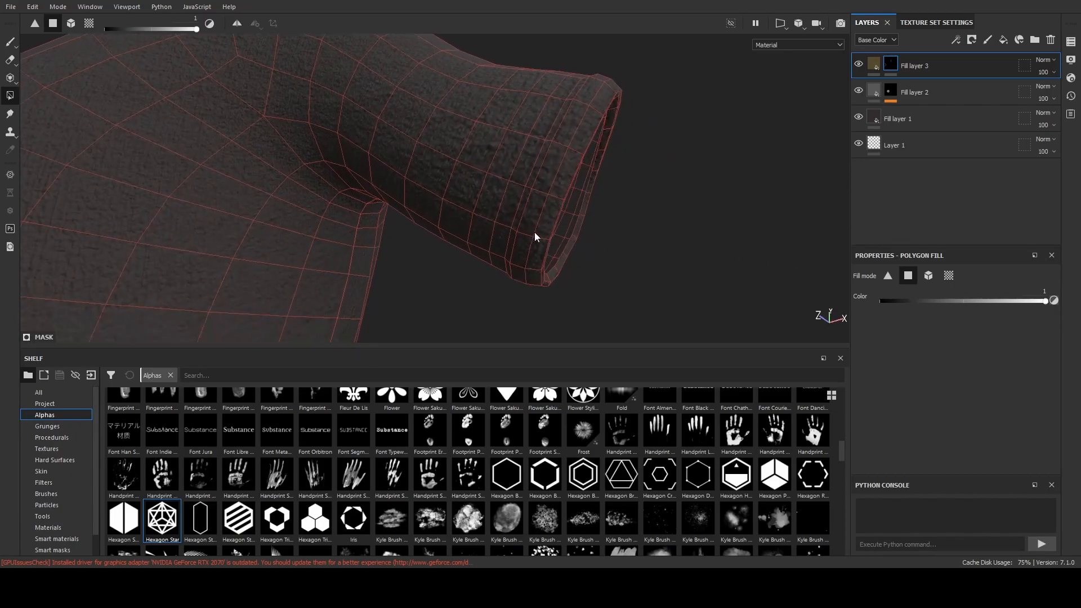
pyautogui.keyDown('alt'); pyautogui.moveTo(586, 151); pyautogui.dragTo(567, 214); pyautogui.keyUp('alt')
pyautogui.keyDown('alt'); pyautogui.moveTo(622, 170); pyautogui.dragTo(602, 232); pyautogui.keyUp('alt')
pyautogui.keyDown('alt'); pyautogui.moveTo(733, 226); pyautogui.dragTo(471, 242); pyautogui.keyUp('alt')
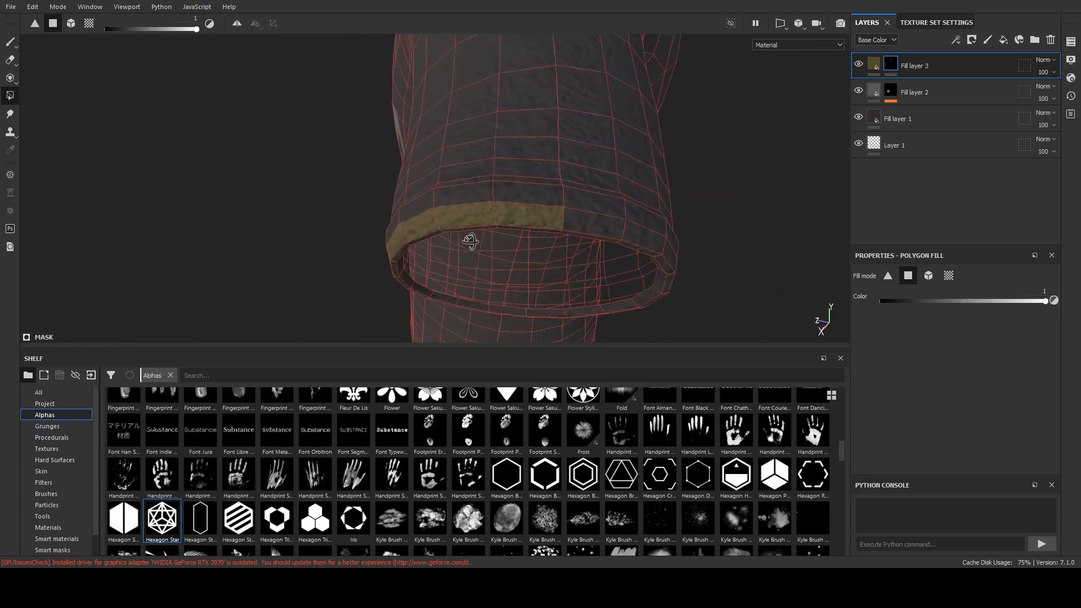
# Fill the left cuff's rim faces from the underside up the back and across the top on the mask.
pyautogui.keyDown('alt'); pyautogui.moveTo(663, 256); pyautogui.dragTo(505, 272); pyautogui.keyUp('alt')
pyautogui.keyDown('alt'); pyautogui.moveTo(497, 320); pyautogui.dragTo(500, 228); pyautogui.keyUp('alt')
pyautogui.keyDown('alt'); pyautogui.moveTo(438, 273); pyautogui.dragTo(596, 276); pyautogui.keyUp('alt')
pyautogui.moveTo(519, 254)
pyautogui.mouseDown()
pyautogui.moveTo(550, 236)
pyautogui.moveTo(564, 248)
pyautogui.moveTo(623, 203)
pyautogui.moveTo(633, 210)
pyautogui.moveTo(602, 285)
pyautogui.moveTo(624, 219)
pyautogui.mouseUp()
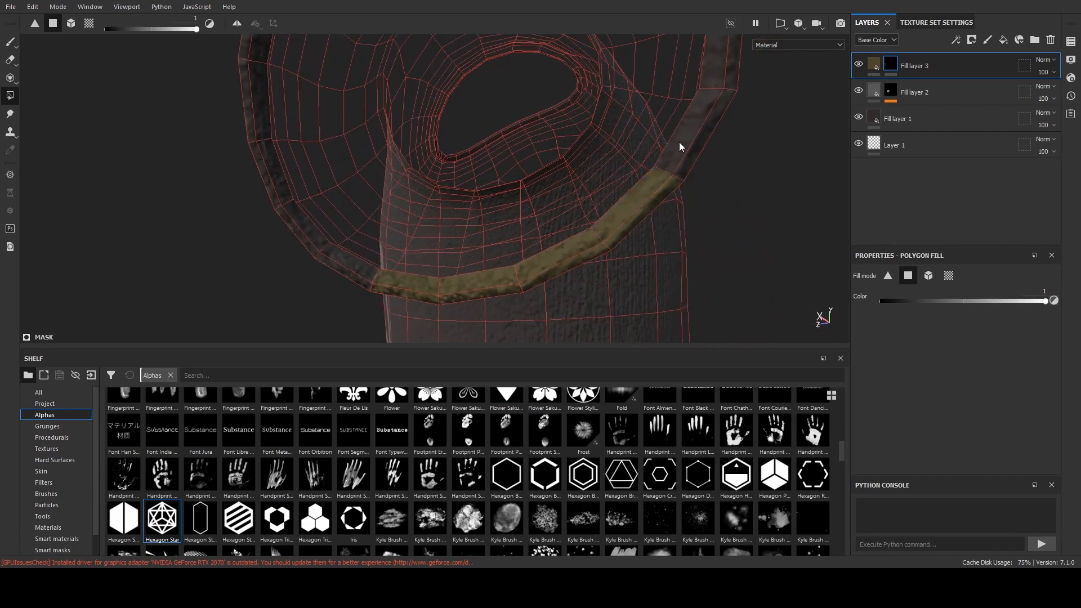
pyautogui.click(695, 141)
pyautogui.moveTo(691, 134)
pyautogui.keyDown('alt'); pyautogui.mouseDown()
pyautogui.moveTo(697, 197)
pyautogui.moveTo(698, 131)
pyautogui.moveTo(681, 131)
pyautogui.moveTo(717, 236)
pyautogui.mouseUp(); pyautogui.keyUp('alt')
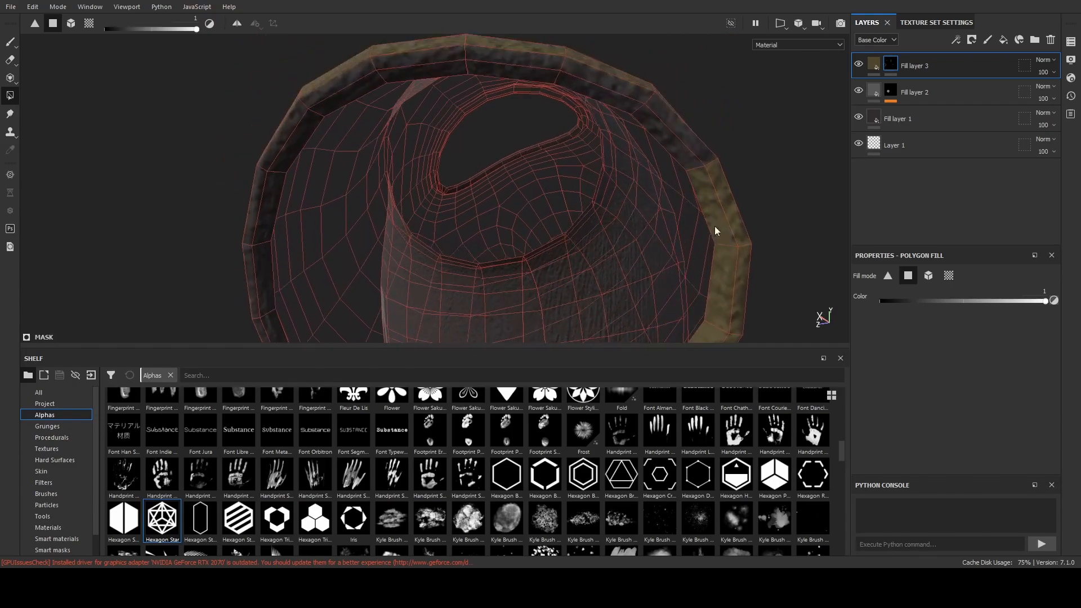
pyautogui.moveTo(677, 136)
pyautogui.mouseDown()
pyautogui.moveTo(614, 83)
pyautogui.moveTo(520, 76)
pyautogui.moveTo(493, 62)
pyautogui.moveTo(434, 66)
pyautogui.moveTo(502, 115)
pyautogui.moveTo(589, 111)
pyautogui.mouseUp()
pyautogui.keyDown('alt'); pyautogui.moveTo(717, 122); pyautogui.dragTo(579, 164); pyautogui.keyUp('alt')
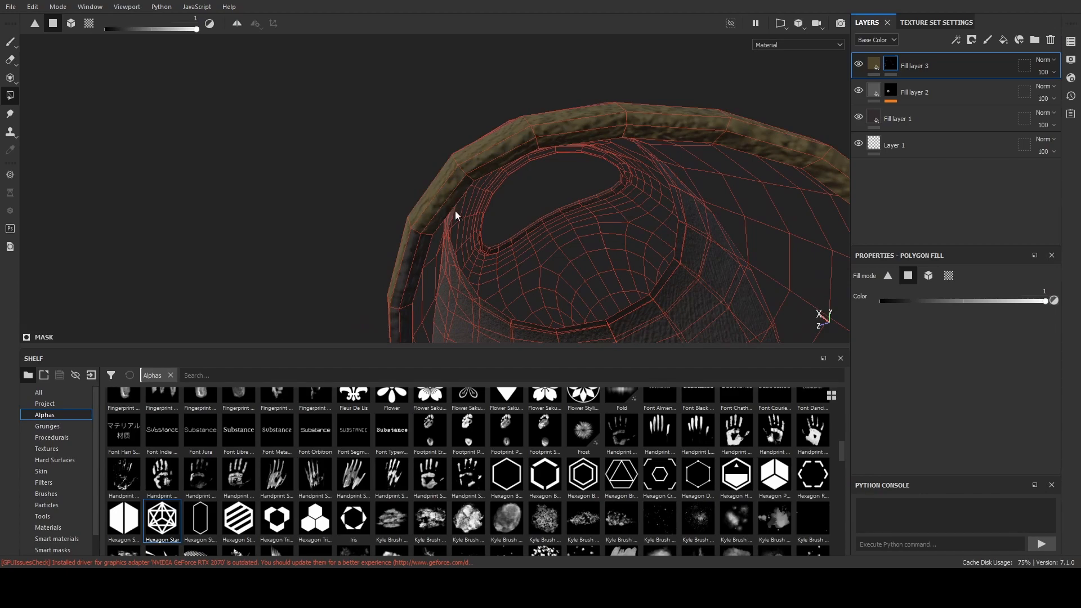
# Fill the remaining rim faces down the front of the left cuff to close the ring underneath.
pyautogui.keyDown('alt'); pyautogui.moveTo(454, 205); pyautogui.dragTo(465, 206); pyautogui.keyUp('alt')
pyautogui.click(417, 110)
pyautogui.click(404, 113)
pyautogui.click(397, 197)
pyautogui.click(409, 194)
pyautogui.click(416, 261)
pyautogui.click(422, 260)
pyautogui.keyDown('alt'); pyautogui.moveTo(449, 277); pyautogui.dragTo(423, 228); pyautogui.keyUp('alt')
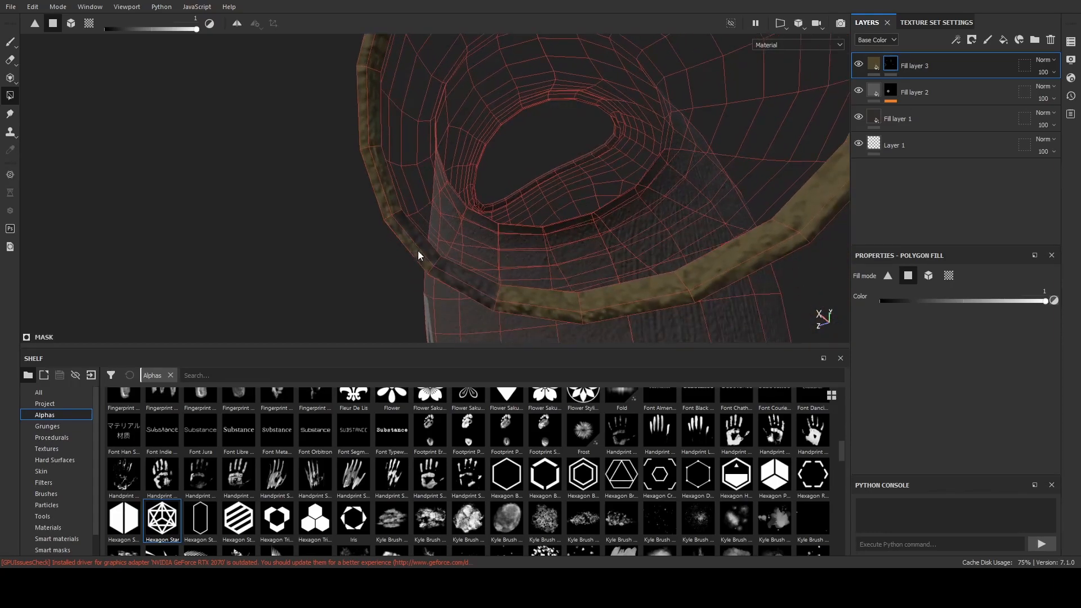
pyautogui.click(477, 289)
pyautogui.click(480, 292)
pyautogui.moveTo(527, 294)
pyautogui.keyDown('alt'); pyautogui.mouseDown()
pyautogui.moveTo(551, 292)
pyautogui.moveTo(581, 313)
pyautogui.moveTo(483, 305)
pyautogui.moveTo(420, 169)
pyautogui.moveTo(630, 191)
pyautogui.moveTo(475, 218)
pyautogui.moveTo(410, 185)
pyautogui.moveTo(563, 190)
pyautogui.mouseUp(); pyautogui.keyUp('alt')
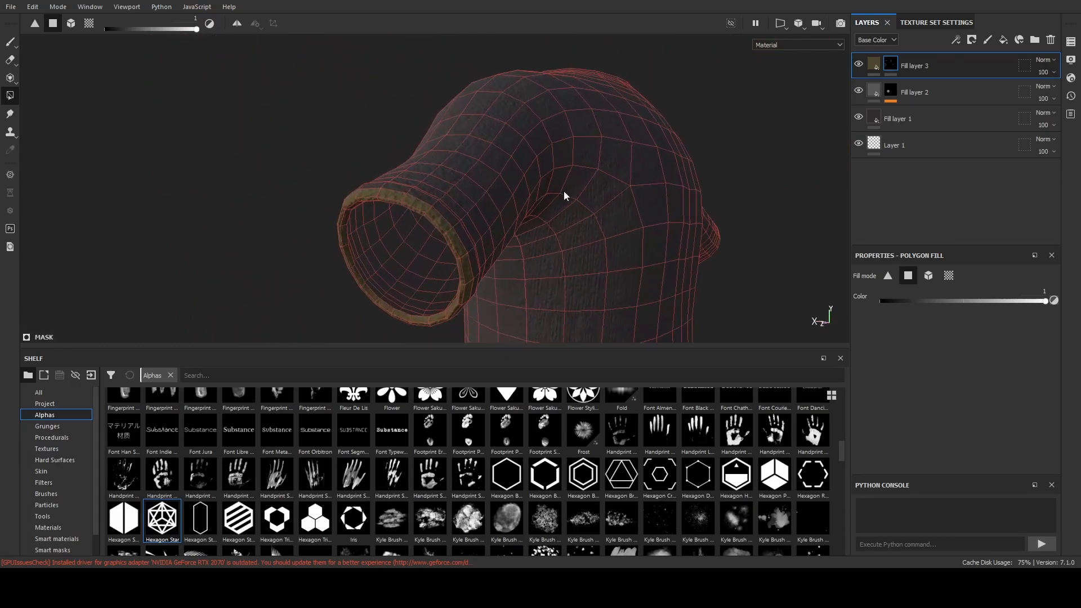
# Inspect the opposite sleeve's cuff and the back of the shirt to compare the trim coverage.
pyautogui.keyDown('alt'); pyautogui.moveTo(643, 217); pyautogui.dragTo(556, 231); pyautogui.keyUp('alt')
pyautogui.keyDown('alt'); pyautogui.moveTo(556, 228); pyautogui.dragTo(688, 253, button='right'); pyautogui.keyUp('alt')
pyautogui.keyDown('alt'); pyautogui.moveTo(687, 254); pyautogui.dragTo(593, 205); pyautogui.keyUp('alt')
pyautogui.keyDown('alt'); pyautogui.moveTo(593, 205); pyautogui.dragTo(611, 265, button='right'); pyautogui.keyUp('alt')
pyautogui.keyDown('alt'); pyautogui.moveTo(611, 265); pyautogui.dragTo(563, 272); pyautogui.keyUp('alt')
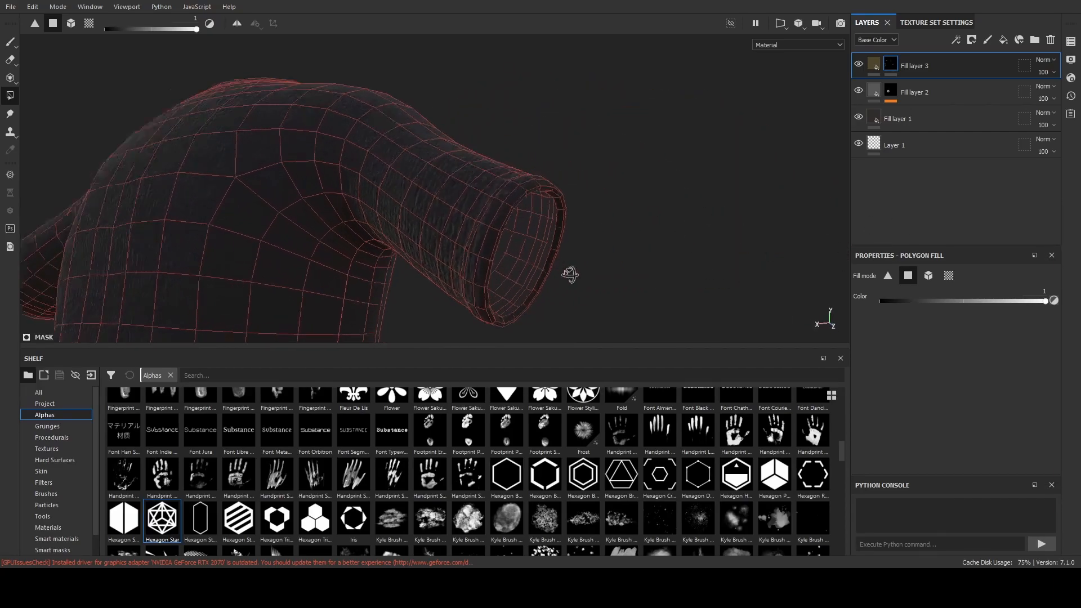
pyautogui.keyDown('alt'); pyautogui.moveTo(563, 272); pyautogui.dragTo(914, 289, button='right'); pyautogui.keyUp('alt')
pyautogui.keyDown('alt'); pyautogui.moveTo(636, 256); pyautogui.dragTo(705, 275); pyautogui.keyUp('alt')
pyautogui.keyDown('alt'); pyautogui.moveTo(704, 276); pyautogui.dragTo(676, 270, button='right'); pyautogui.keyUp('alt')
pyautogui.keyDown('alt'); pyautogui.moveTo(675, 271); pyautogui.dragTo(847, 225, button='middle'); pyautogui.keyUp('alt')
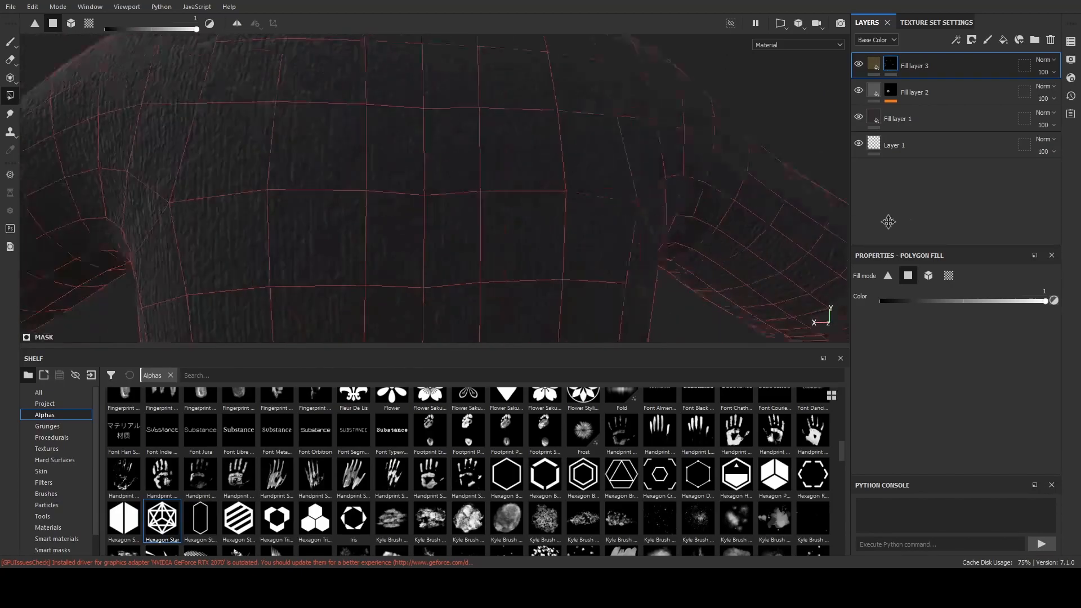
pyautogui.keyDown('alt'); pyautogui.moveTo(847, 224); pyautogui.dragTo(312, 224, button='right'); pyautogui.keyUp('alt')
pyautogui.keyDown('alt'); pyautogui.moveTo(312, 225); pyautogui.dragTo(459, 217, button='middle'); pyautogui.keyUp('alt')
# Polygon-fill the outer band faces along the back of the wearer's left sleeve cuff on Fill layer 3's mask.
pyautogui.keyDown('alt'); pyautogui.moveTo(459, 216); pyautogui.dragTo(558, 200); pyautogui.keyUp('alt')
pyautogui.keyDown('alt'); pyautogui.moveTo(558, 201); pyautogui.dragTo(635, 226, button='right'); pyautogui.keyUp('alt')
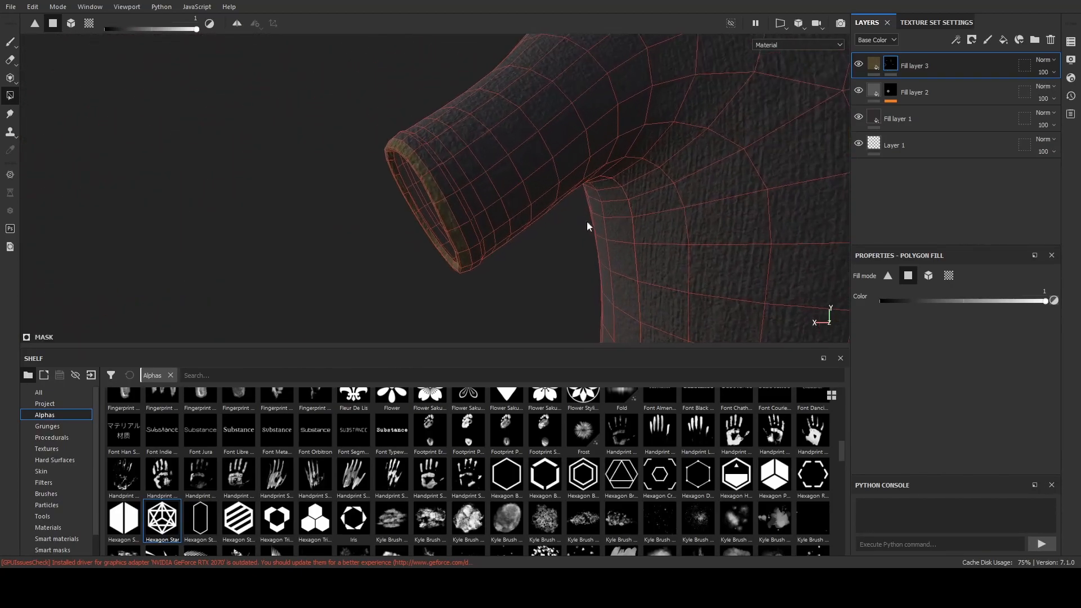
pyautogui.keyDown('alt'); pyautogui.moveTo(635, 226); pyautogui.dragTo(512, 270); pyautogui.keyUp('alt')
pyautogui.keyDown('alt'); pyautogui.moveTo(511, 271); pyautogui.dragTo(583, 275, button='right'); pyautogui.keyUp('alt')
pyautogui.keyDown('alt'); pyautogui.moveTo(411, 225); pyautogui.dragTo(391, 212); pyautogui.keyUp('alt')
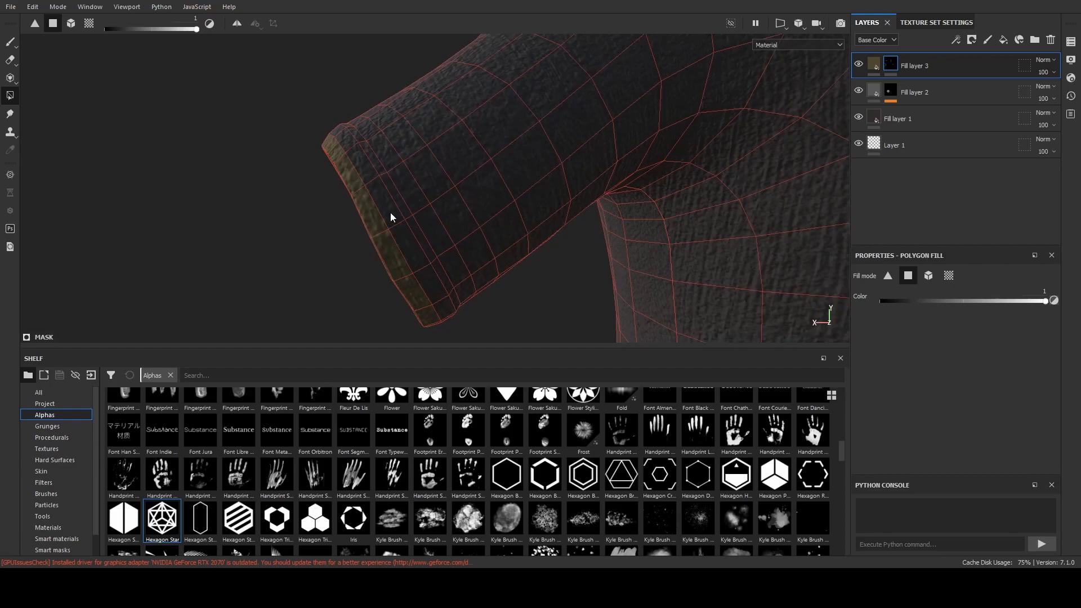
pyautogui.keyDown('alt'); pyautogui.moveTo(361, 170); pyautogui.dragTo(421, 229); pyautogui.keyUp('alt')
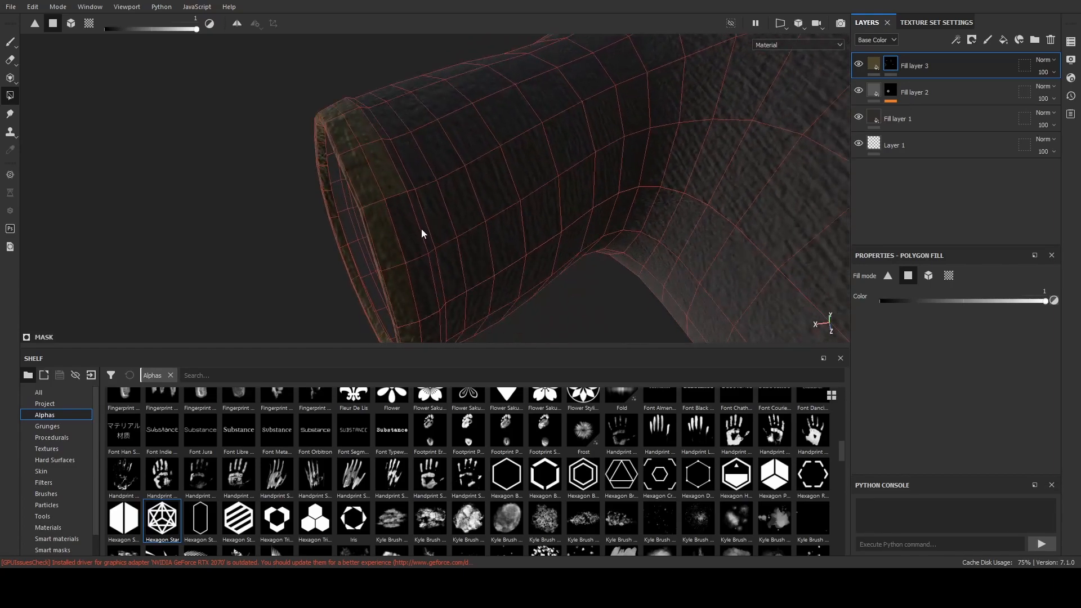
# Continue filling the left cuff's outer band across the underside and round to the front on the mask.
pyautogui.keyDown('alt'); pyautogui.moveTo(421, 289); pyautogui.dragTo(455, 193); pyautogui.keyUp('alt')
pyautogui.keyDown('alt'); pyautogui.moveTo(469, 275); pyautogui.dragTo(433, 262); pyautogui.keyUp('alt')
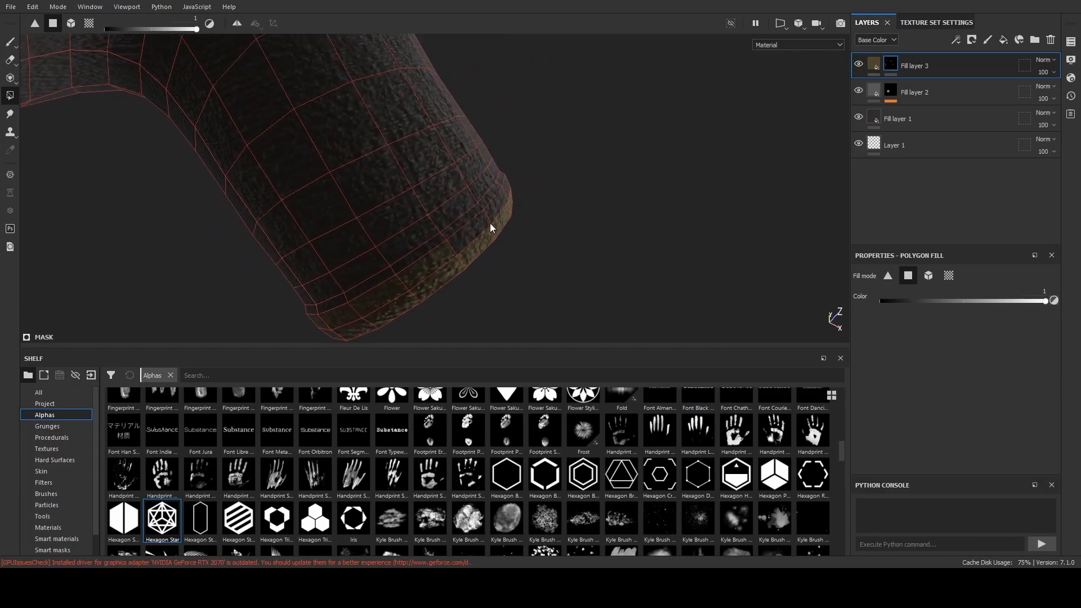
pyautogui.keyDown('alt'); pyautogui.moveTo(529, 217); pyautogui.dragTo(441, 297); pyautogui.keyUp('alt')
pyautogui.keyDown('alt'); pyautogui.moveTo(543, 180); pyautogui.dragTo(453, 216); pyautogui.keyUp('alt')
pyautogui.moveTo(361, 291); pyautogui.dragTo(405, 208)
pyautogui.keyDown('alt'); pyautogui.moveTo(487, 191); pyautogui.dragTo(508, 260); pyautogui.keyUp('alt')
# Polygon-fill the outer band faces along the front and top of the wearer's right sleeve cuff on the mask.
pyautogui.keyDown('alt'); pyautogui.moveTo(616, 289); pyautogui.dragTo(507, 248, button='right'); pyautogui.keyUp('alt')
pyautogui.keyDown('alt'); pyautogui.moveTo(507, 248); pyautogui.dragTo(664, 223); pyautogui.keyUp('alt')
pyautogui.keyDown('alt'); pyautogui.moveTo(720, 224); pyautogui.dragTo(498, 222, button='right'); pyautogui.keyUp('alt')
pyautogui.keyDown('alt'); pyautogui.moveTo(502, 229); pyautogui.dragTo(541, 249); pyautogui.keyUp('alt')
pyautogui.keyDown('alt'); pyautogui.moveTo(541, 249); pyautogui.dragTo(658, 212, button='right'); pyautogui.keyUp('alt')
pyautogui.keyDown('alt'); pyautogui.moveTo(658, 211); pyautogui.dragTo(587, 222); pyautogui.keyUp('alt')
pyautogui.keyDown('alt'); pyautogui.moveTo(586, 222); pyautogui.dragTo(756, 235, button='right'); pyautogui.keyUp('alt')
pyautogui.keyDown('alt'); pyautogui.moveTo(755, 235); pyautogui.dragTo(499, 234); pyautogui.keyUp('alt')
pyautogui.keyDown('alt'); pyautogui.moveTo(499, 234); pyautogui.dragTo(540, 213, button='right'); pyautogui.keyUp('alt')
pyautogui.keyDown('alt'); pyautogui.moveTo(541, 212); pyautogui.dragTo(579, 251); pyautogui.keyUp('alt')
pyautogui.keyDown('alt'); pyautogui.moveTo(580, 251); pyautogui.dragTo(522, 256, button='right'); pyautogui.keyUp('alt')
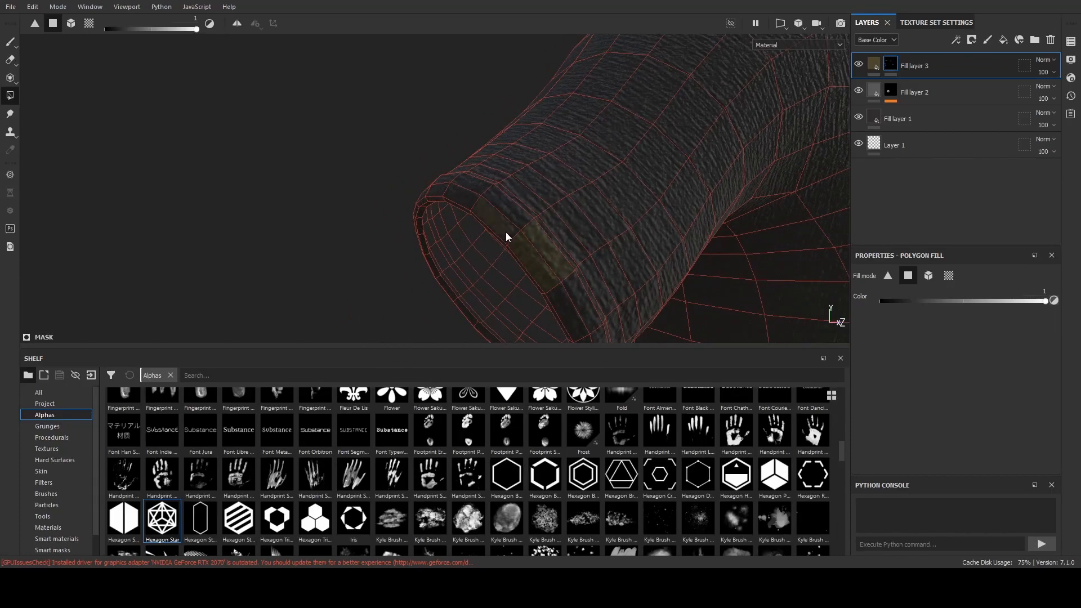
pyautogui.keyDown('alt'); pyautogui.moveTo(515, 235); pyautogui.dragTo(492, 248); pyautogui.keyUp('alt')
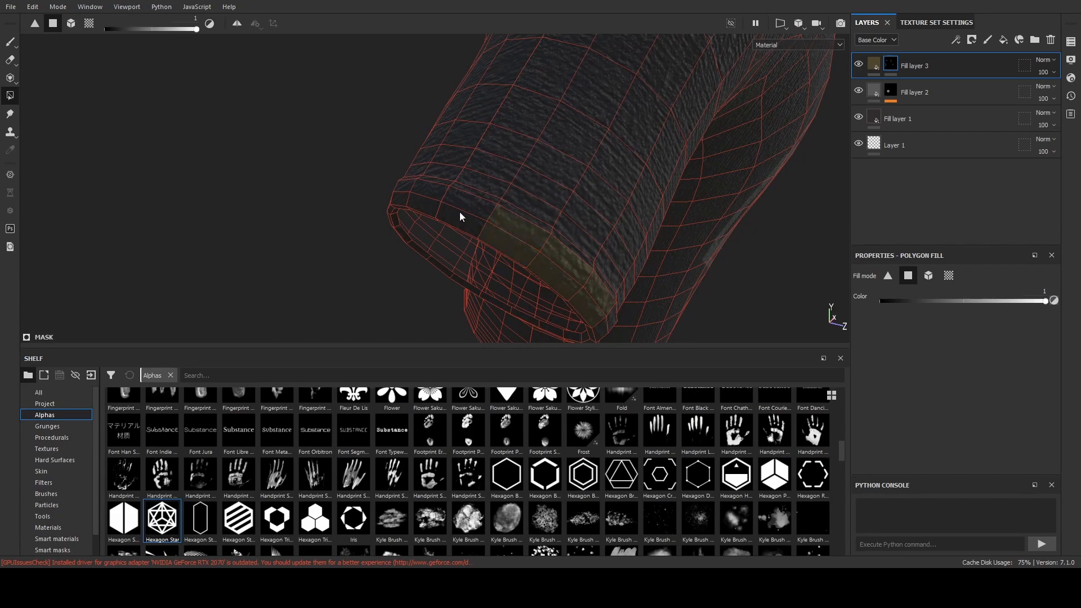
# Fill the right cuff's outer band faces over the top and down the back toward the underside.
pyautogui.keyDown('alt'); pyautogui.moveTo(470, 208); pyautogui.dragTo(570, 255); pyautogui.keyUp('alt')
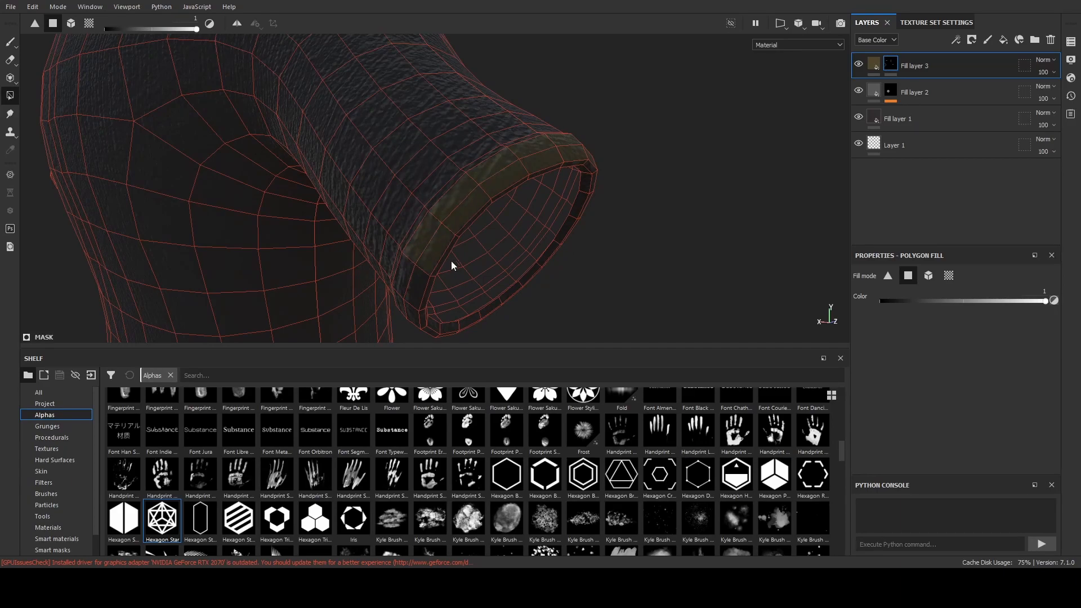
pyautogui.keyDown('alt'); pyautogui.moveTo(447, 263); pyautogui.dragTo(548, 212); pyautogui.keyUp('alt')
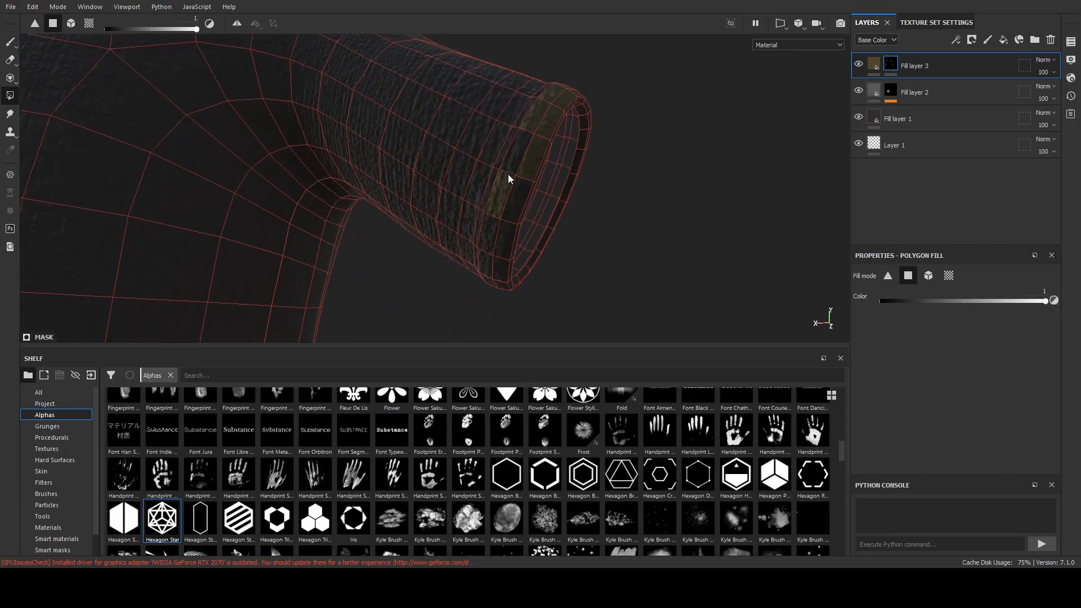
pyautogui.moveTo(508, 219)
pyautogui.keyDown('alt'); pyautogui.mouseDown()
pyautogui.moveTo(544, 226)
pyautogui.moveTo(499, 232)
pyautogui.mouseUp(); pyautogui.keyUp('alt')
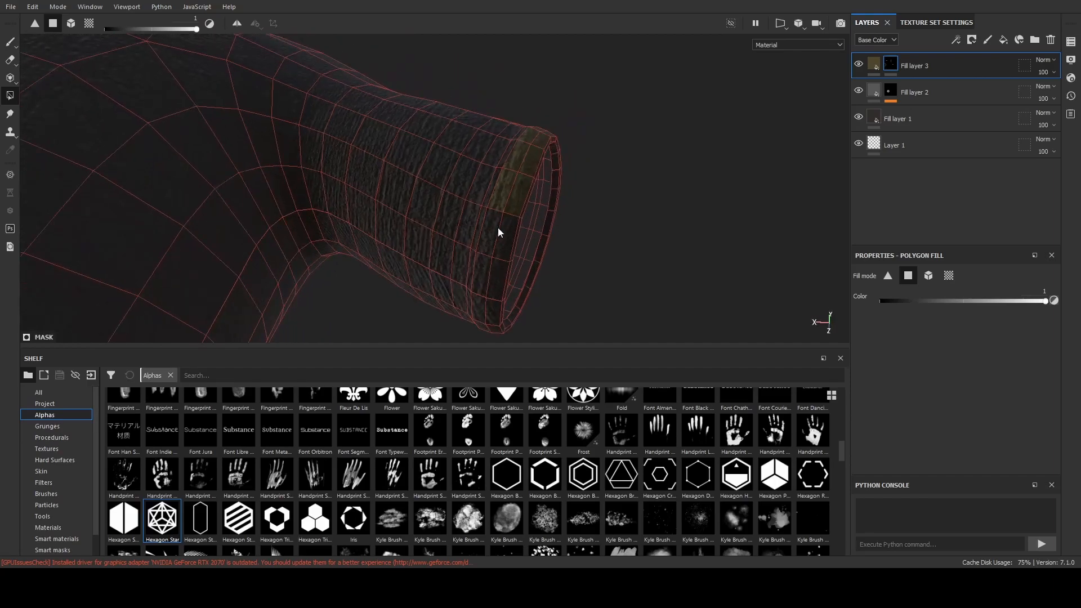
pyautogui.keyDown('alt'); pyautogui.moveTo(506, 269); pyautogui.dragTo(481, 193); pyautogui.keyUp('alt')
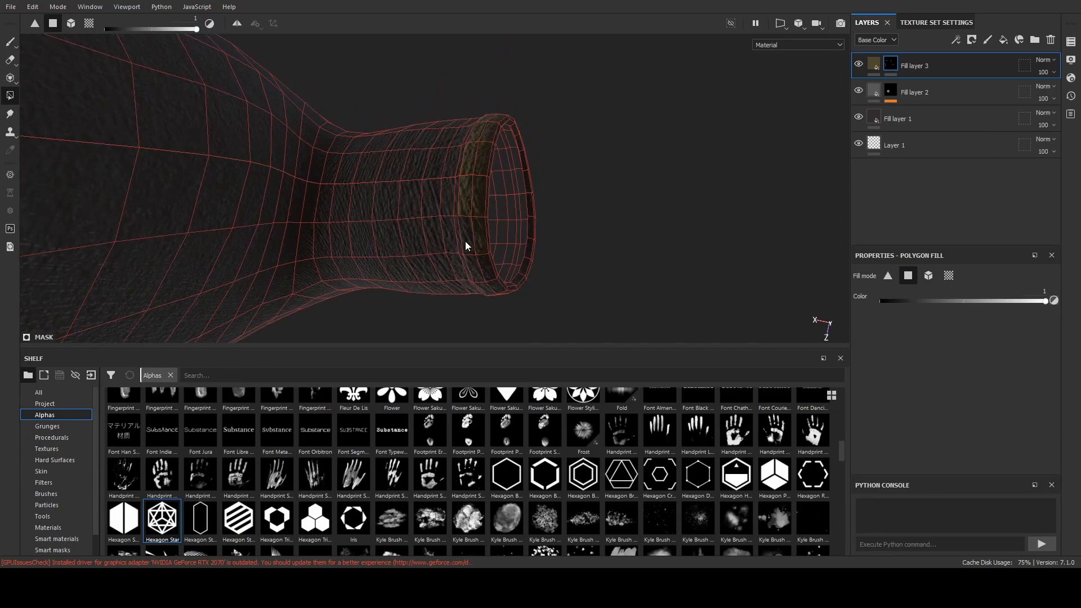
# Clean up the right cuff's underside with fill color 0, and fill its remaining outer band faces with color 1.
pyautogui.keyDown('alt'); pyautogui.moveTo(492, 291); pyautogui.dragTo(512, 252); pyautogui.keyUp('alt')
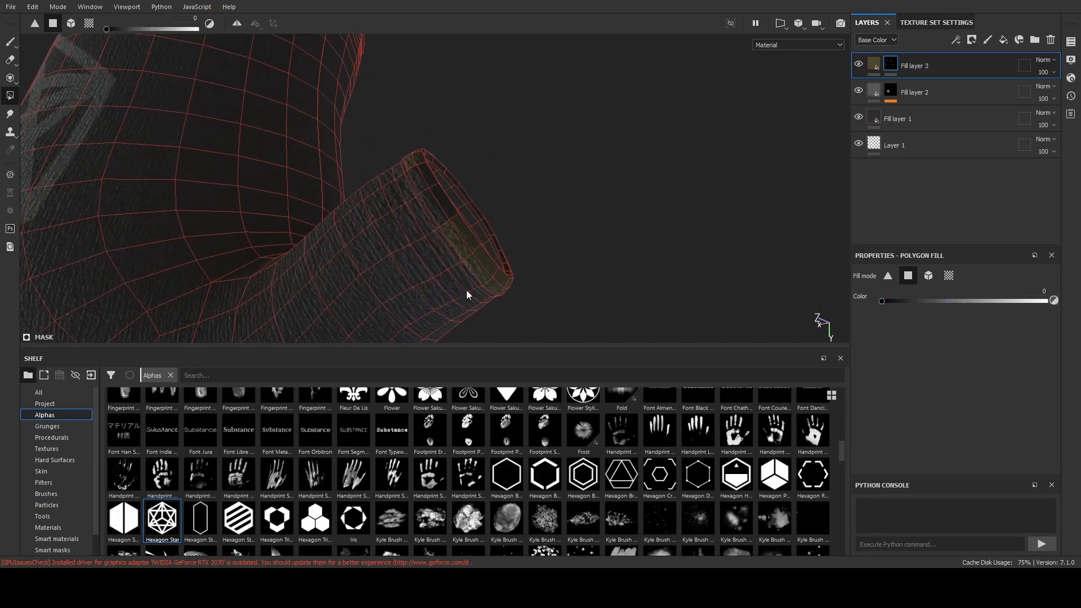
pyautogui.keyDown('alt'); pyautogui.moveTo(457, 292); pyautogui.dragTo(901, 316); pyautogui.keyUp('alt')
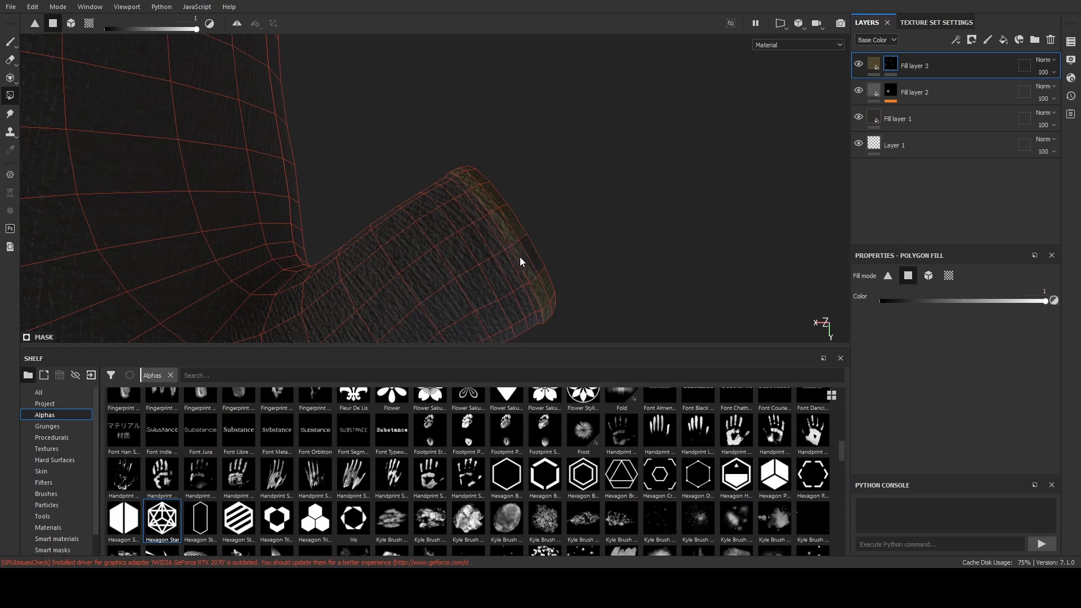
pyautogui.keyDown('alt'); pyautogui.moveTo(531, 253); pyautogui.dragTo(456, 259); pyautogui.keyUp('alt')
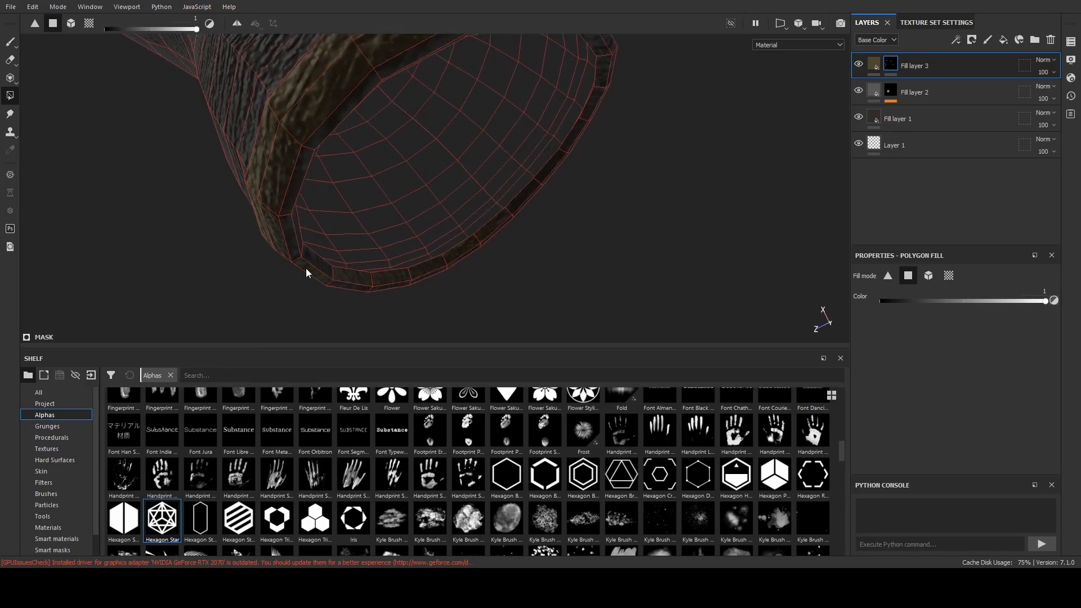
# Fill the thin rim faces all the way around the right cuff's opening on Fill layer 3's mask.
pyautogui.keyDown('alt'); pyautogui.moveTo(294, 229); pyautogui.dragTo(393, 215); pyautogui.keyUp('alt')
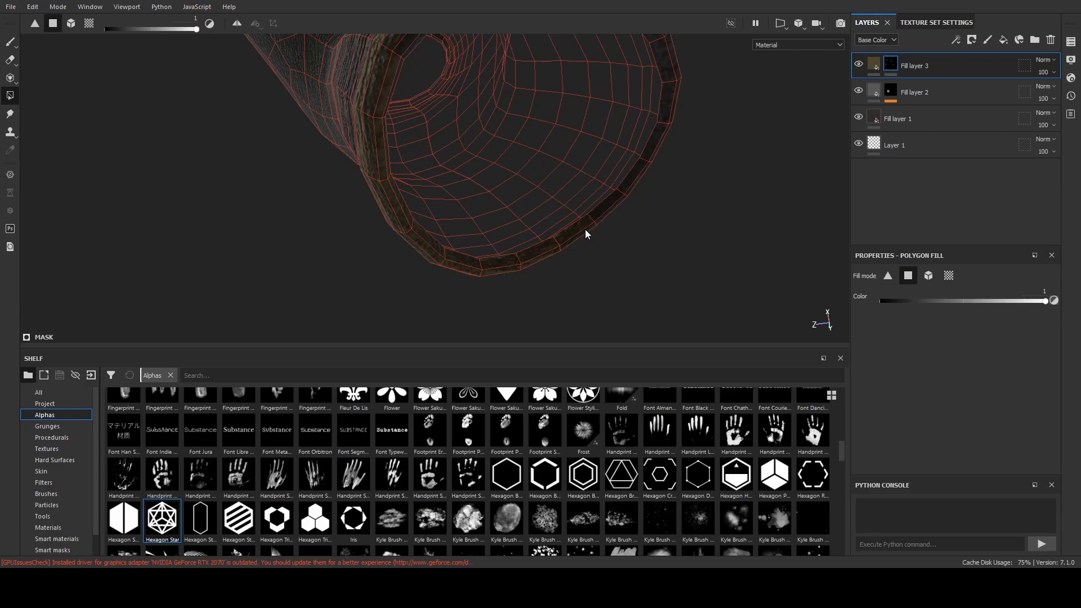
pyautogui.scroll(3, 610, 207)
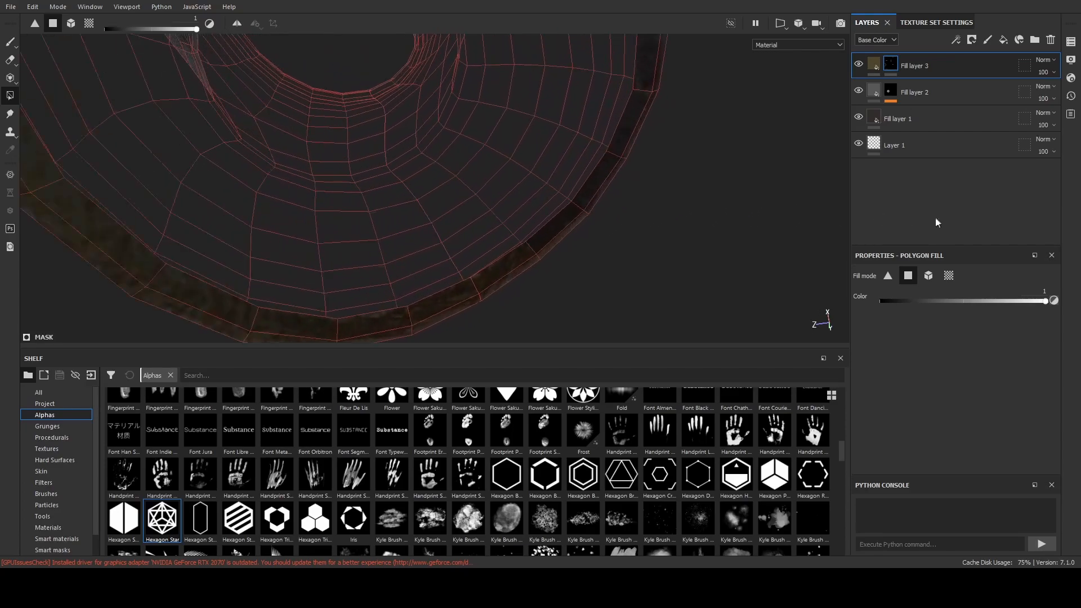
pyautogui.keyDown('alt'); pyautogui.moveTo(633, 157); pyautogui.dragTo(673, 192); pyautogui.keyUp('alt')
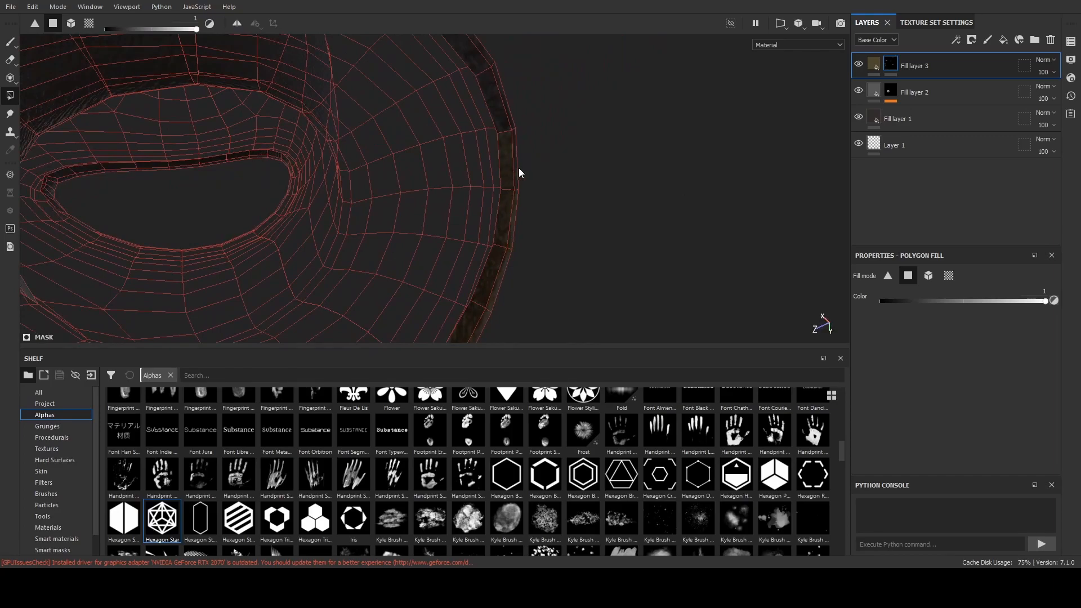
pyautogui.keyDown('alt'); pyautogui.moveTo(494, 106); pyautogui.dragTo(488, 177, button='middle'); pyautogui.keyUp('alt')
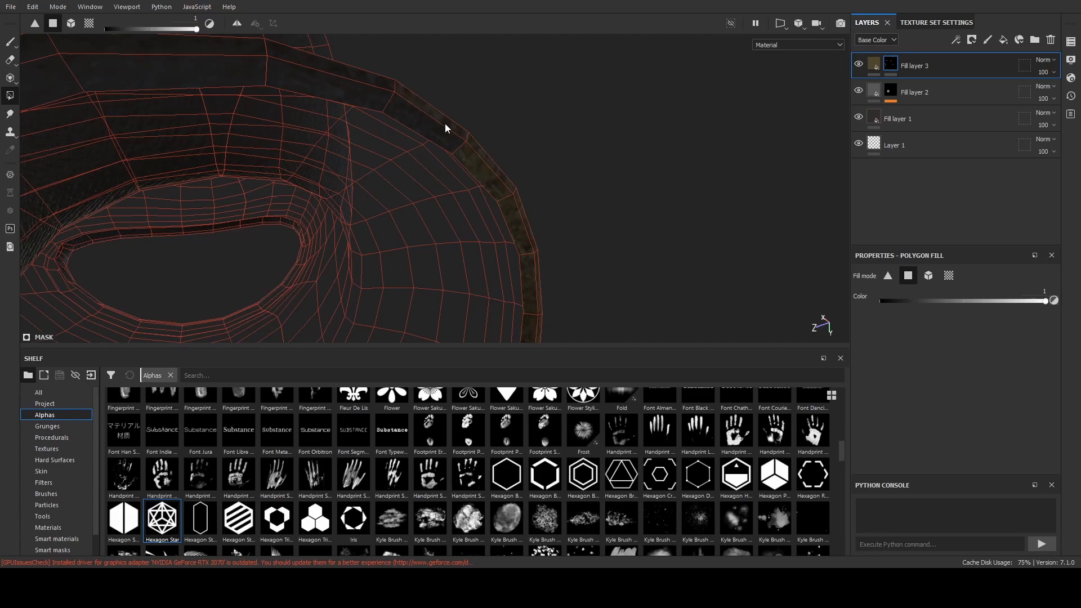
pyautogui.scroll(2, 431, 129)
pyautogui.keyDown('alt'); pyautogui.moveTo(398, 133); pyautogui.dragTo(536, 153, button='middle'); pyautogui.keyUp('alt')
pyautogui.moveTo(408, 215)
pyautogui.keyDown('alt'); pyautogui.mouseDown()
pyautogui.moveTo(495, 242)
pyautogui.moveTo(347, 205)
pyautogui.moveTo(478, 261)
pyautogui.moveTo(438, 212)
pyautogui.moveTo(434, 138)
pyautogui.moveTo(475, 193)
pyautogui.moveTo(428, 225)
pyautogui.mouseUp(); pyautogui.keyUp('alt')
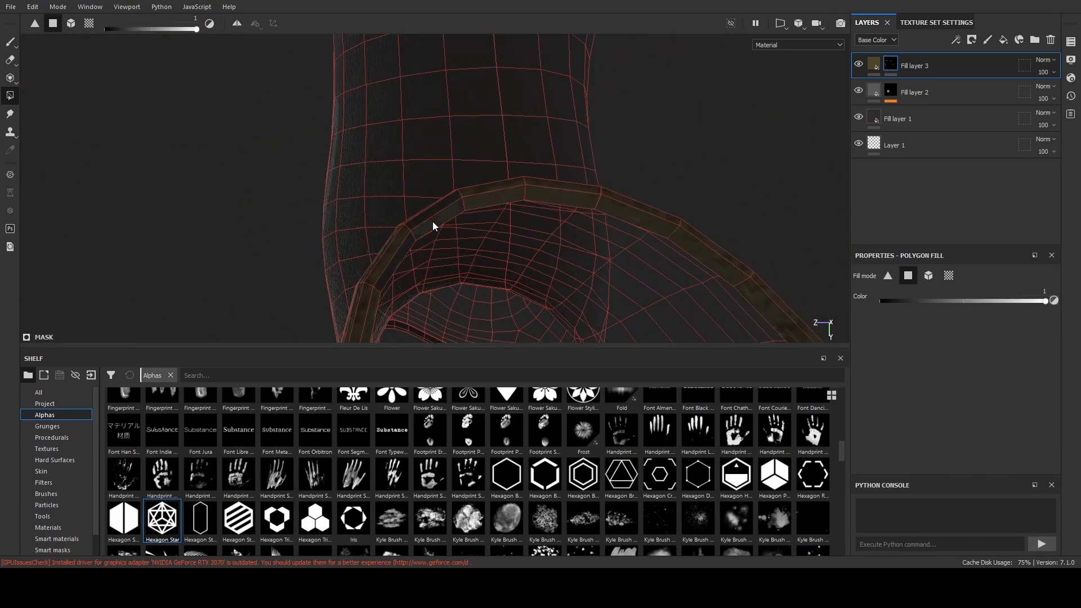
pyautogui.keyDown('alt'); pyautogui.moveTo(404, 260); pyautogui.dragTo(709, 218); pyautogui.keyUp('alt')
# Frame the whole shirt without the wireframe and examine the trim on the collar and both cuffs.
pyautogui.press('f')
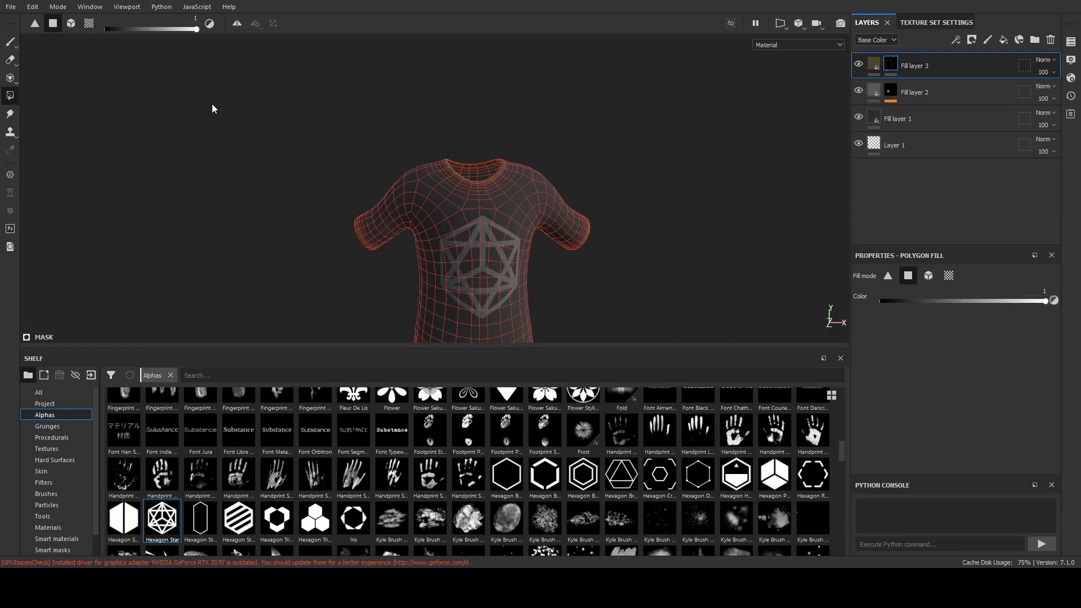
pyautogui.click(4, 43)
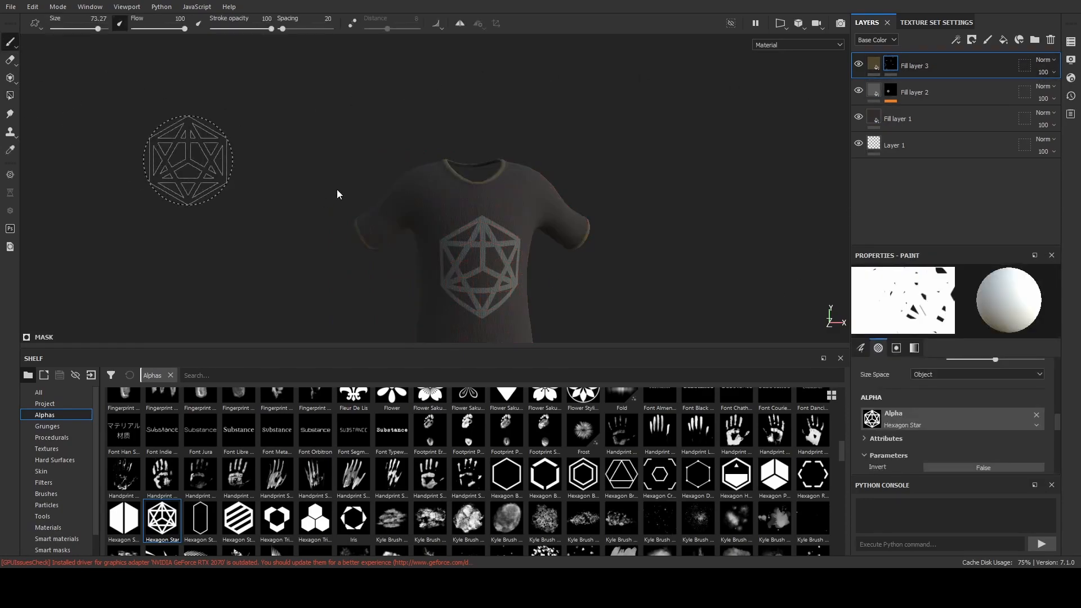
pyautogui.moveTo(591, 218)
pyautogui.keyDown('alt'); pyautogui.mouseDown()
pyautogui.moveTo(388, 166)
pyautogui.moveTo(700, 217)
pyautogui.moveTo(405, 244)
pyautogui.moveTo(786, 250)
pyautogui.mouseUp(); pyautogui.keyUp('alt')
pyautogui.moveTo(449, 280)
pyautogui.keyDown('alt'); pyautogui.mouseDown()
pyautogui.moveTo(539, 253)
pyautogui.moveTo(599, 250)
pyautogui.mouseUp(); pyautogui.keyUp('alt')
pyautogui.keyDown('alt'); pyautogui.moveTo(598, 250); pyautogui.dragTo(813, 262, button='right'); pyautogui.keyUp('alt')
pyautogui.keyDown('alt'); pyautogui.moveTo(507, 232); pyautogui.dragTo(426, 242); pyautogui.keyUp('alt')
pyautogui.keyDown('alt'); pyautogui.moveTo(499, 244); pyautogui.dragTo(212, 256, button='right'); pyautogui.keyUp('alt')
pyautogui.keyDown('alt'); pyautogui.moveTo(417, 258); pyautogui.dragTo(249, 262); pyautogui.keyUp('alt')
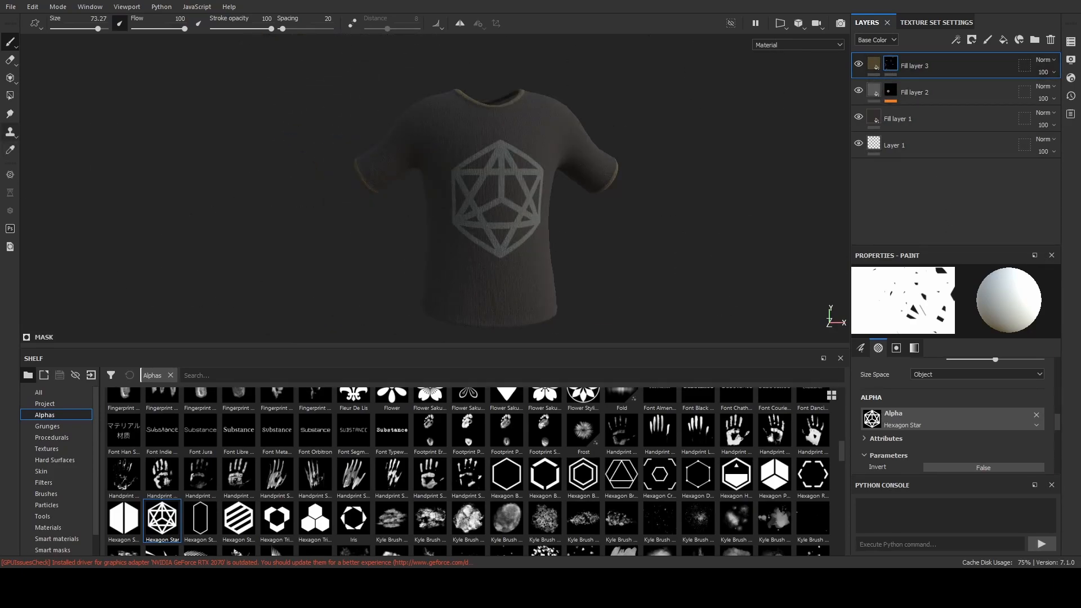
# Start polygon-filling the lowest edge faces along the front of the shirt's hem on Fill layer 3's mask.
pyautogui.click(10, 96)
pyautogui.keyDown('alt'); pyautogui.moveTo(454, 227); pyautogui.dragTo(440, 162, button='middle'); pyautogui.keyUp('alt')
pyautogui.keyDown('alt'); pyautogui.moveTo(439, 162); pyautogui.dragTo(826, 213, button='right'); pyautogui.keyUp('alt')
pyautogui.keyDown('alt'); pyautogui.moveTo(506, 285); pyautogui.dragTo(468, 242, button='middle'); pyautogui.keyUp('alt')
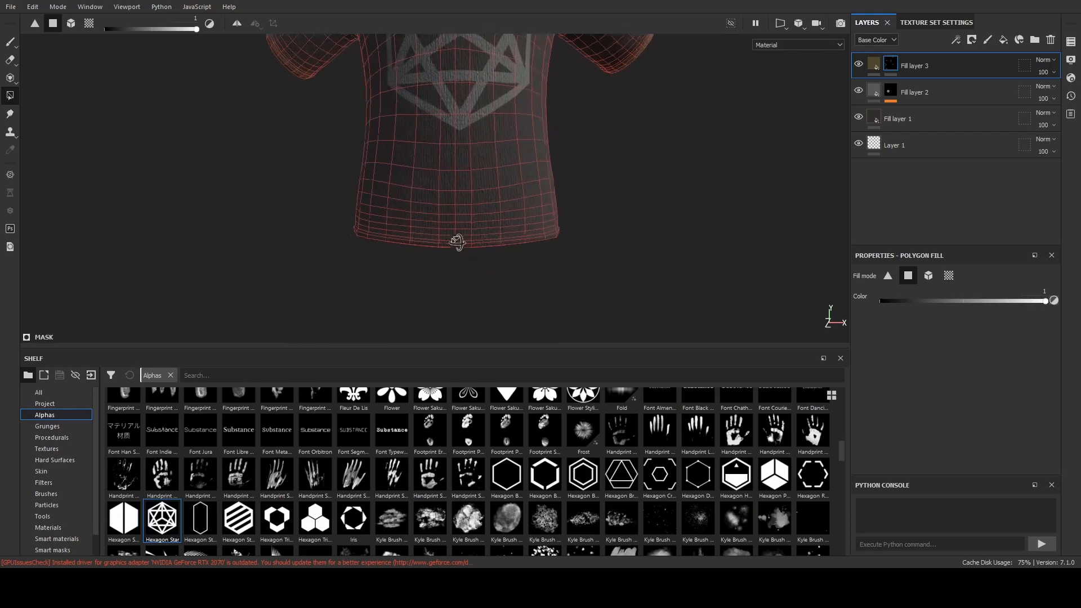
pyautogui.keyDown('alt'); pyautogui.moveTo(468, 242); pyautogui.dragTo(787, 282, button='right'); pyautogui.keyUp('alt')
pyautogui.keyDown('alt'); pyautogui.moveTo(626, 269); pyautogui.dragTo(579, 297); pyautogui.keyUp('alt')
pyautogui.keyDown('alt'); pyautogui.moveTo(580, 297); pyautogui.dragTo(791, 303, button='right'); pyautogui.keyUp('alt')
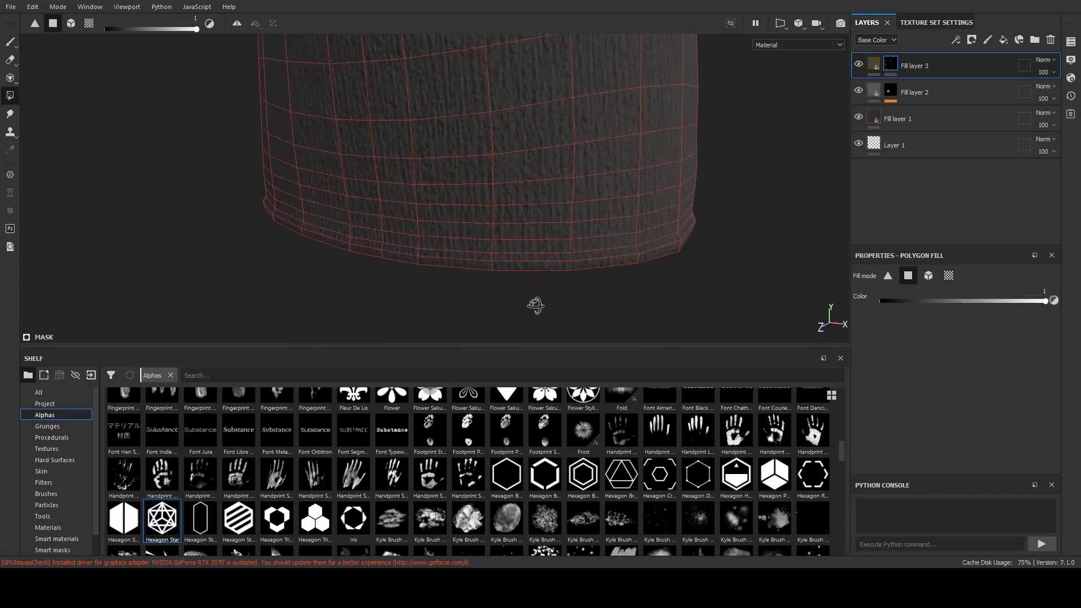
pyautogui.keyDown('alt'); pyautogui.moveTo(536, 306); pyautogui.dragTo(536, 303); pyautogui.keyUp('alt')
pyautogui.moveTo(566, 269); pyautogui.dragTo(591, 267)
pyautogui.keyDown('alt'); pyautogui.moveTo(555, 300); pyautogui.dragTo(425, 316); pyautogui.keyUp('alt')
pyautogui.moveTo(501, 272); pyautogui.dragTo(502, 272)
# Fill the hem's edge faces from the front toward the wearer's right side.
pyautogui.keyDown('alt'); pyautogui.moveTo(476, 290); pyautogui.dragTo(564, 295, button='middle'); pyautogui.keyUp('alt')
pyautogui.moveTo(540, 258); pyautogui.dragTo(542, 258)
pyautogui.keyDown('alt'); pyautogui.moveTo(462, 294); pyautogui.dragTo(495, 294); pyautogui.keyUp('alt')
pyautogui.keyDown('alt'); pyautogui.moveTo(321, 298); pyautogui.dragTo(440, 293); pyautogui.keyUp('alt')
pyautogui.moveTo(497, 257); pyautogui.dragTo(438, 291)
pyautogui.moveTo(479, 260); pyautogui.dragTo(479, 262)
pyautogui.keyDown('alt'); pyautogui.moveTo(478, 263); pyautogui.dragTo(575, 254); pyautogui.keyUp('alt')
pyautogui.moveTo(437, 281); pyautogui.dragTo(437, 281)
# Continue the hem trim around the wearer's right side onto the back by filling the lowest faces.
pyautogui.keyDown('alt'); pyautogui.moveTo(437, 281); pyautogui.dragTo(437, 304); pyautogui.keyUp('alt')
pyautogui.moveTo(521, 264); pyautogui.dragTo(434, 302)
pyautogui.moveTo(472, 258); pyautogui.dragTo(472, 260)
pyautogui.keyDown('alt'); pyautogui.moveTo(472, 260); pyautogui.dragTo(609, 230); pyautogui.keyUp('alt')
pyautogui.moveTo(445, 259); pyautogui.dragTo(523, 223)
pyautogui.keyDown('alt'); pyautogui.moveTo(523, 223); pyautogui.dragTo(482, 253); pyautogui.keyUp('alt')
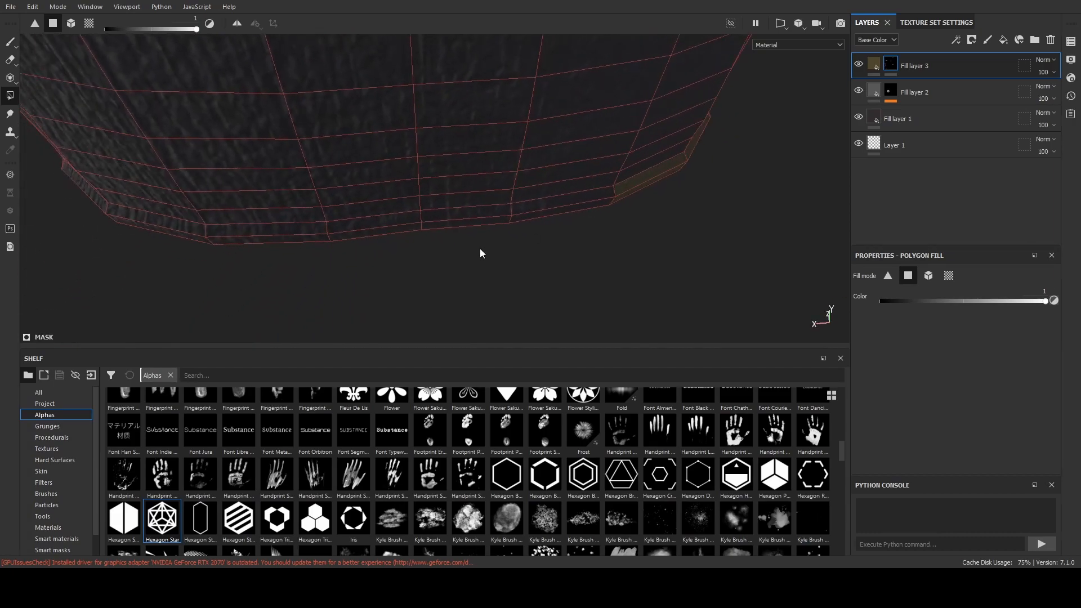
# Fill the remaining hem faces across the back and around the wearer's left side to close the ring.
pyautogui.moveTo(346, 239); pyautogui.dragTo(345, 240)
pyautogui.keyDown('alt'); pyautogui.moveTo(346, 239); pyautogui.dragTo(451, 251); pyautogui.keyUp('alt')
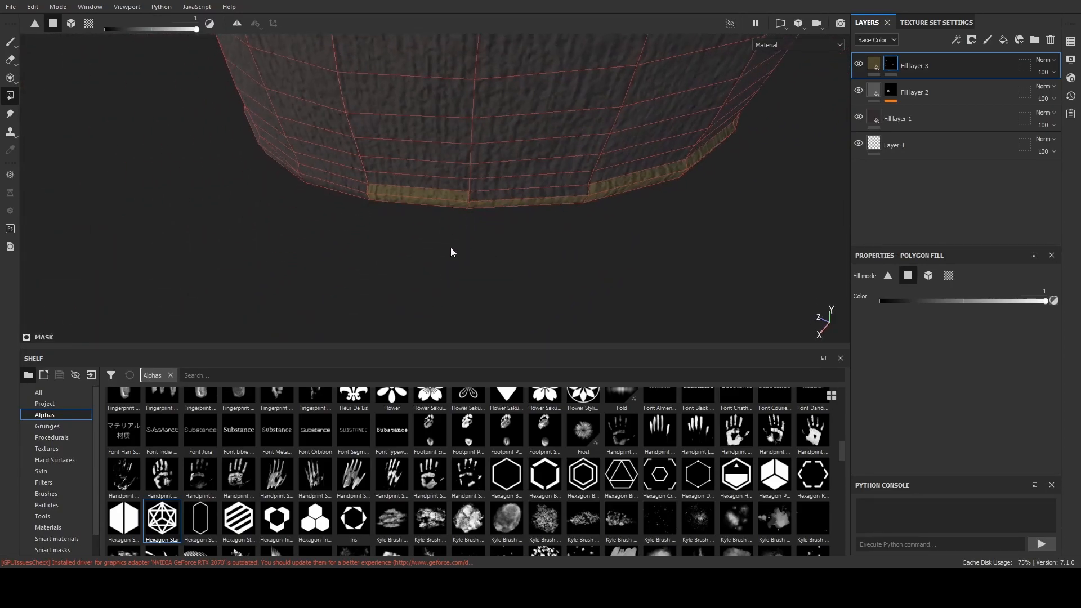
pyautogui.keyDown('alt'); pyautogui.moveTo(514, 204); pyautogui.dragTo(521, 261); pyautogui.keyUp('alt')
pyautogui.keyDown('alt'); pyautogui.moveTo(576, 227); pyautogui.dragTo(536, 228); pyautogui.keyUp('alt')
# Examine the whole shirt without the wireframe to check the collar, cuff and hem trim.
pyautogui.click(10, 41)
pyautogui.moveTo(270, 174)
pyautogui.keyDown('alt'); pyautogui.mouseDown(button='right')
pyautogui.moveTo(366, 217)
pyautogui.moveTo(596, 231)
pyautogui.moveTo(622, 150)
pyautogui.mouseUp(button='right'); pyautogui.keyUp('alt')
pyautogui.keyDown('alt'); pyautogui.moveTo(636, 113); pyautogui.dragTo(646, 260, button='middle'); pyautogui.keyUp('alt')
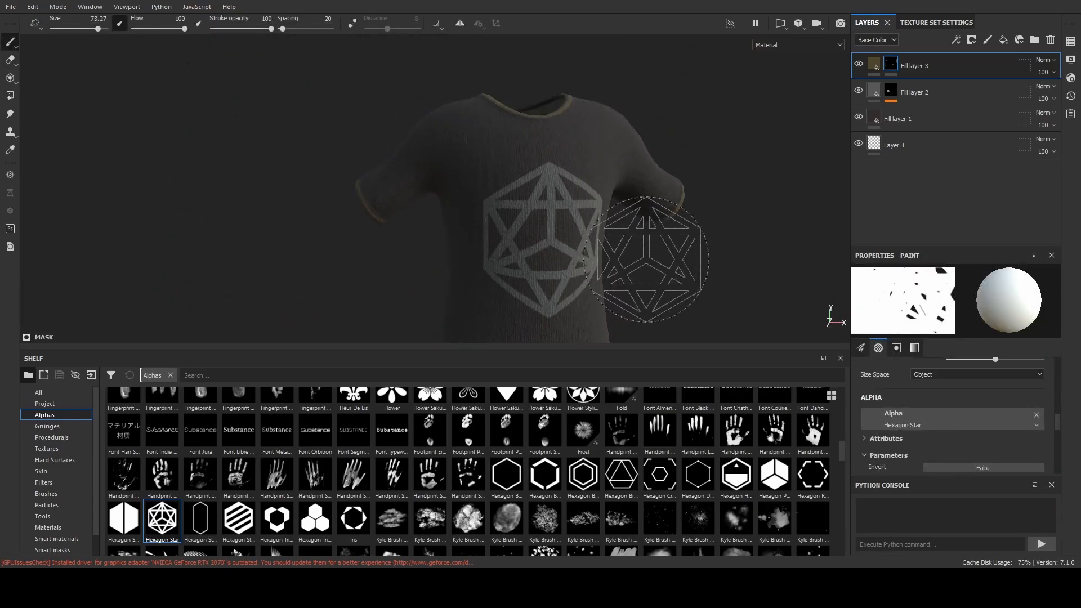
pyautogui.keyDown('alt'); pyautogui.moveTo(646, 259); pyautogui.dragTo(522, 234, button='right'); pyautogui.keyUp('alt')
pyautogui.keyDown('alt'); pyautogui.moveTo(521, 235); pyautogui.dragTo(522, 221, button='middle'); pyautogui.keyUp('alt')
pyautogui.keyDown('alt'); pyautogui.moveTo(523, 221); pyautogui.dragTo(608, 249); pyautogui.keyUp('alt')
pyautogui.keyDown('alt'); pyautogui.moveTo(609, 249); pyautogui.dragTo(418, 231, button='middle'); pyautogui.keyUp('alt')
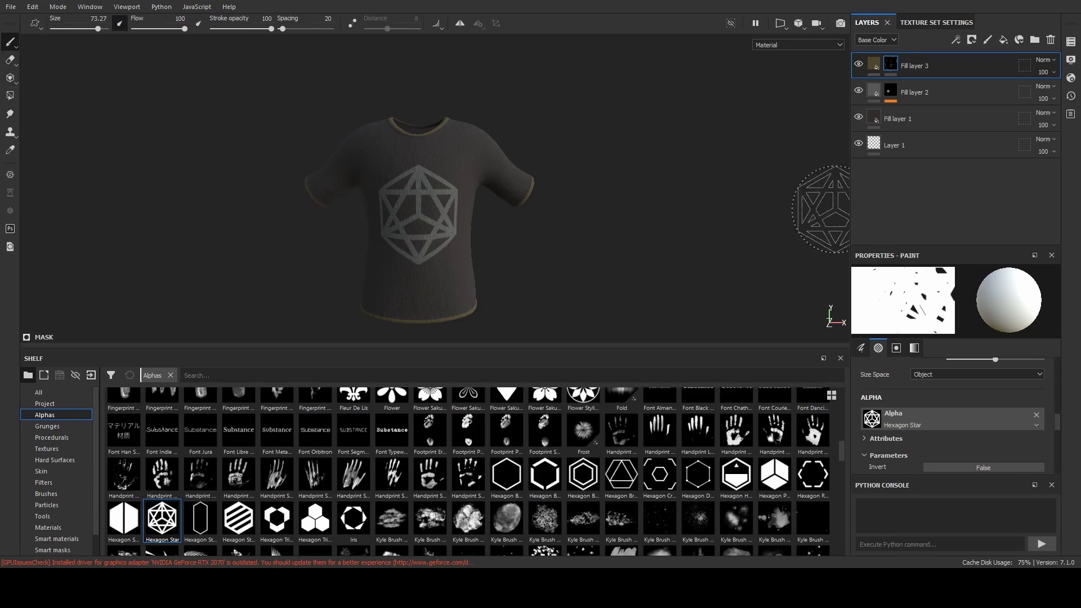
pyautogui.keyDown('alt'); pyautogui.moveTo(496, 237); pyautogui.dragTo(546, 233, button='right'); pyautogui.keyUp('alt')
pyautogui.keyDown('alt'); pyautogui.moveTo(570, 228); pyautogui.dragTo(637, 213, button='middle'); pyautogui.keyUp('alt')
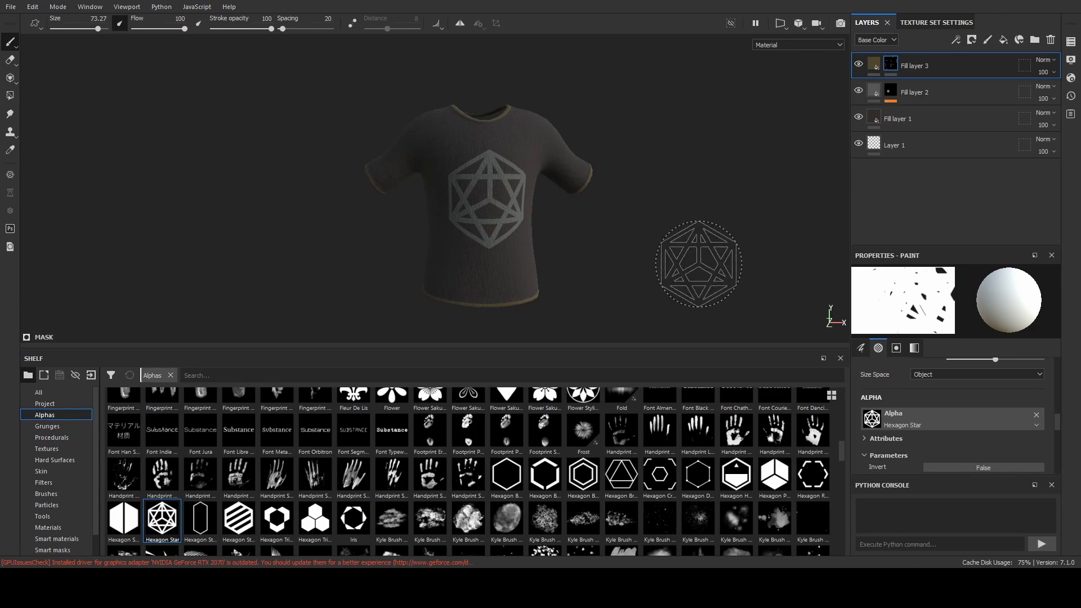
pyautogui.keyDown('alt'); pyautogui.moveTo(674, 263); pyautogui.dragTo(580, 258); pyautogui.keyUp('alt')
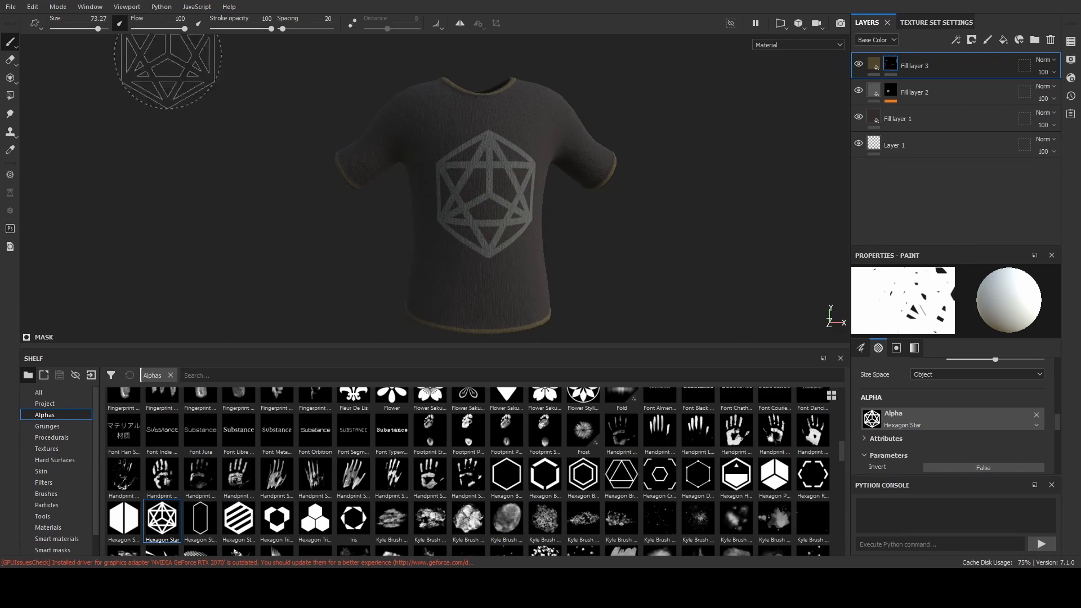
# Enlarge the viewport, start an Iray render of the shirt, and rotate the panorama environment to relight it.
pyautogui.press('Tab')
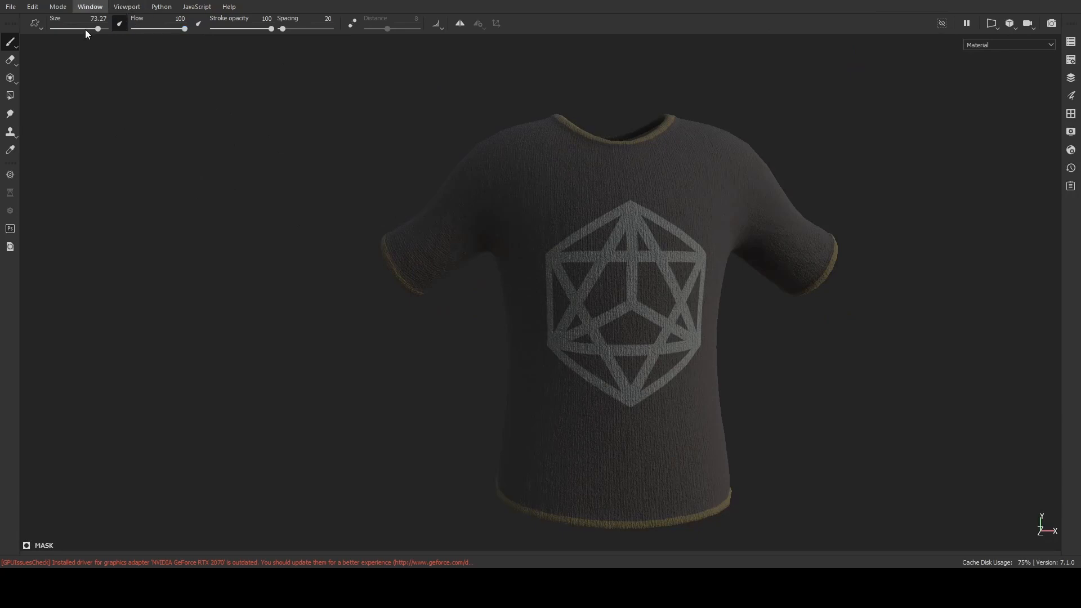
pyautogui.press('F10')
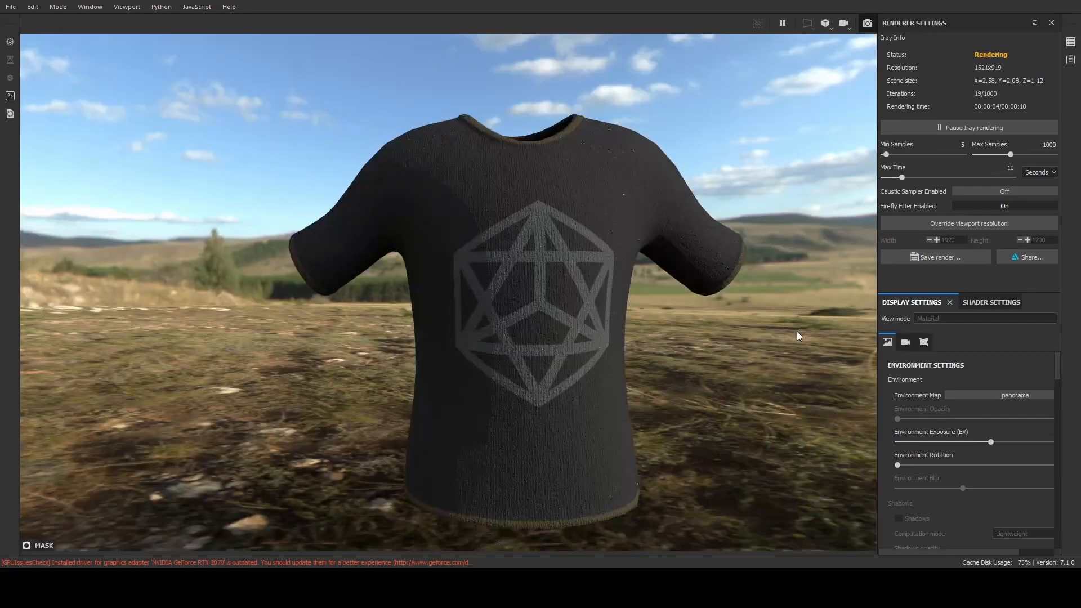
pyautogui.keyDown('shift'); pyautogui.moveTo(789, 334); pyautogui.dragTo(692, 360, button='right'); pyautogui.keyUp('shift')
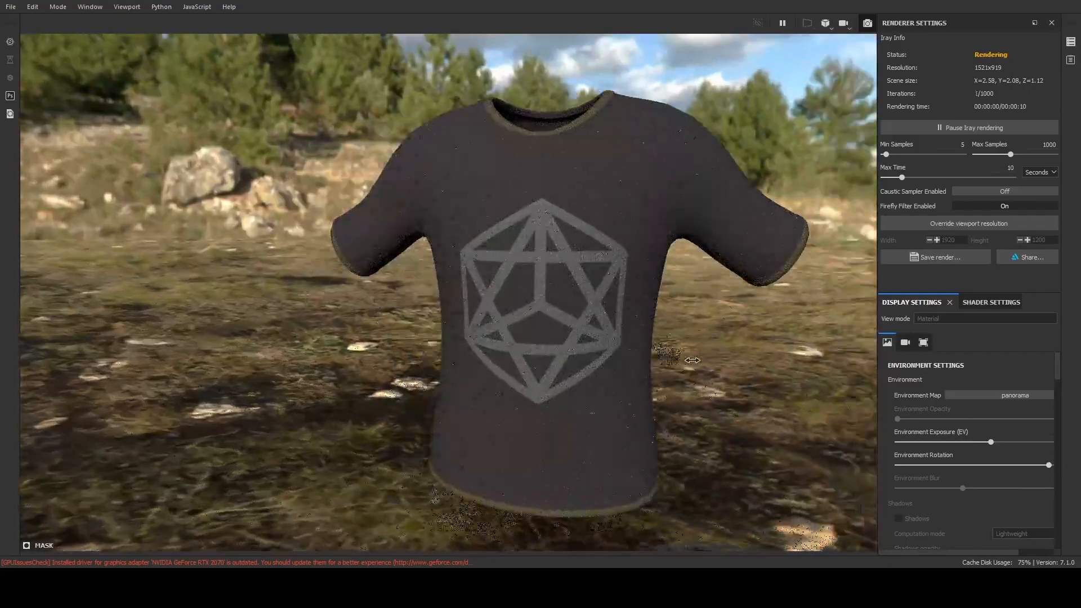
pyautogui.keyDown('alt'); pyautogui.moveTo(746, 365); pyautogui.dragTo(731, 360); pyautogui.keyUp('alt')
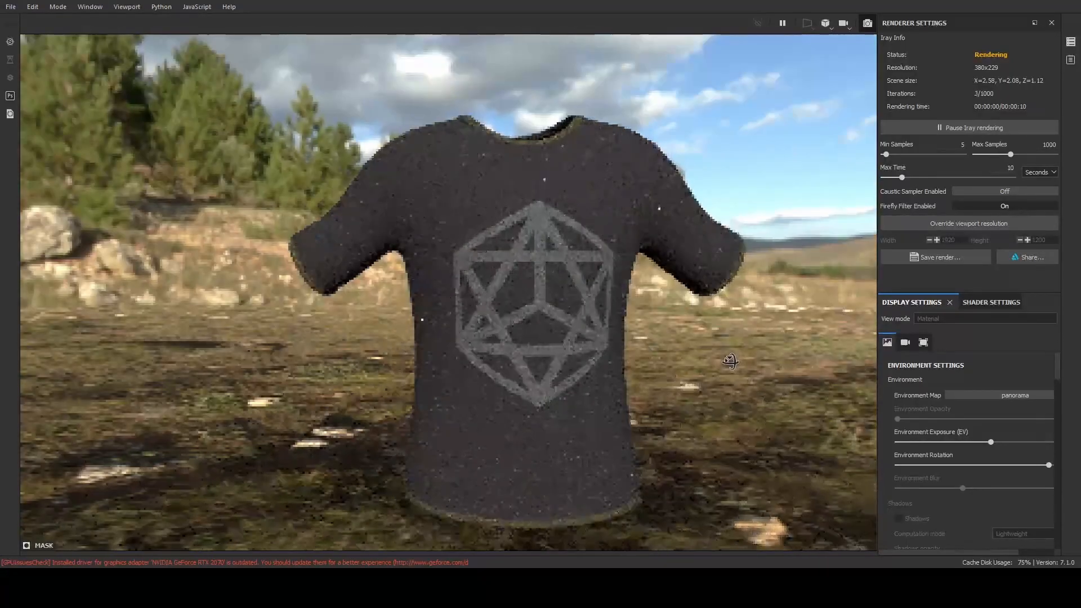
# Examine the Iray-rendered shirt from several angles and distances, and return to painting mode.
pyautogui.moveTo(742, 361)
pyautogui.keyDown('alt'); pyautogui.mouseDown(button='right')
pyautogui.moveTo(752, 360)
pyautogui.moveTo(732, 369)
pyautogui.mouseUp(button='right'); pyautogui.keyUp('alt')
pyautogui.keyDown('alt'); pyautogui.moveTo(708, 359); pyautogui.dragTo(680, 352, button='middle'); pyautogui.keyUp('alt')
pyautogui.keyDown('alt'); pyautogui.moveTo(662, 349); pyautogui.dragTo(555, 366); pyautogui.keyUp('alt')
pyautogui.moveTo(690, 364)
pyautogui.keyDown('alt'); pyautogui.mouseDown()
pyautogui.moveTo(362, 362)
pyautogui.moveTo(806, 360)
pyautogui.mouseUp(); pyautogui.keyUp('alt')
pyautogui.keyDown('alt'); pyautogui.moveTo(448, 191); pyautogui.dragTo(454, 288, button='right'); pyautogui.keyUp('alt')
pyautogui.keyDown('alt'); pyautogui.moveTo(454, 289); pyautogui.dragTo(410, 258, button='middle'); pyautogui.keyUp('alt')
pyautogui.keyDown('alt'); pyautogui.moveTo(535, 298); pyautogui.dragTo(614, 307, button='right'); pyautogui.keyUp('alt')
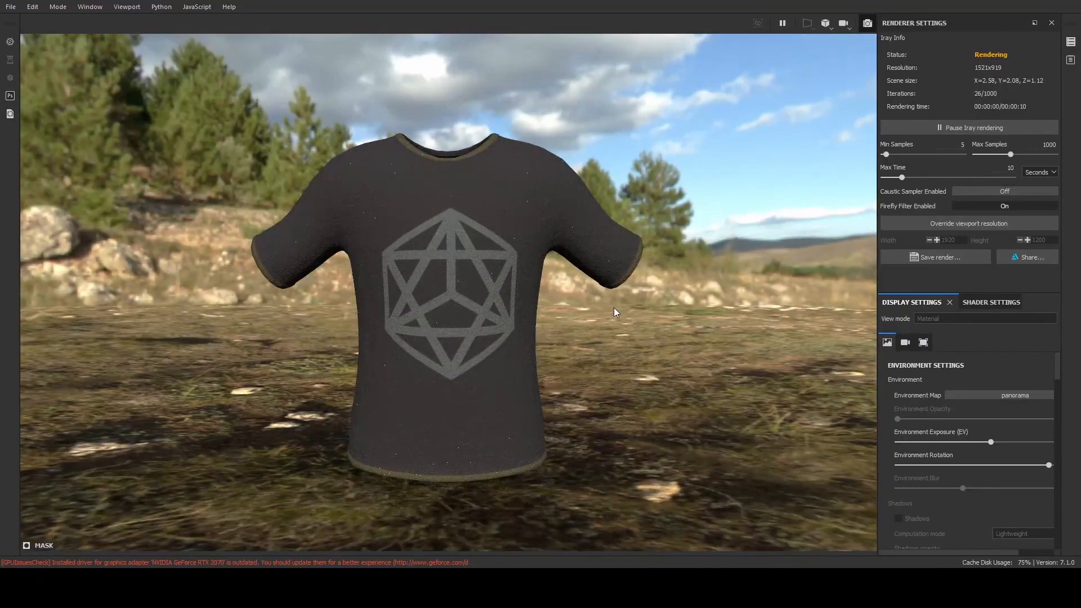
pyautogui.click(70, 20)
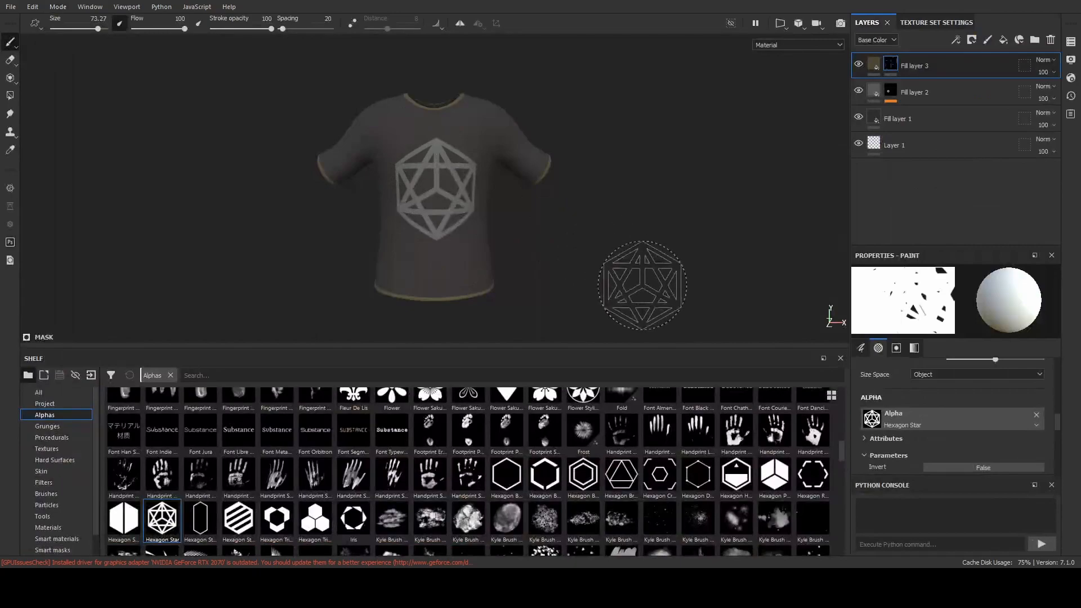
pyautogui.keyDown('alt'); pyautogui.moveTo(544, 243); pyautogui.dragTo(574, 240, button='right'); pyautogui.keyUp('alt')
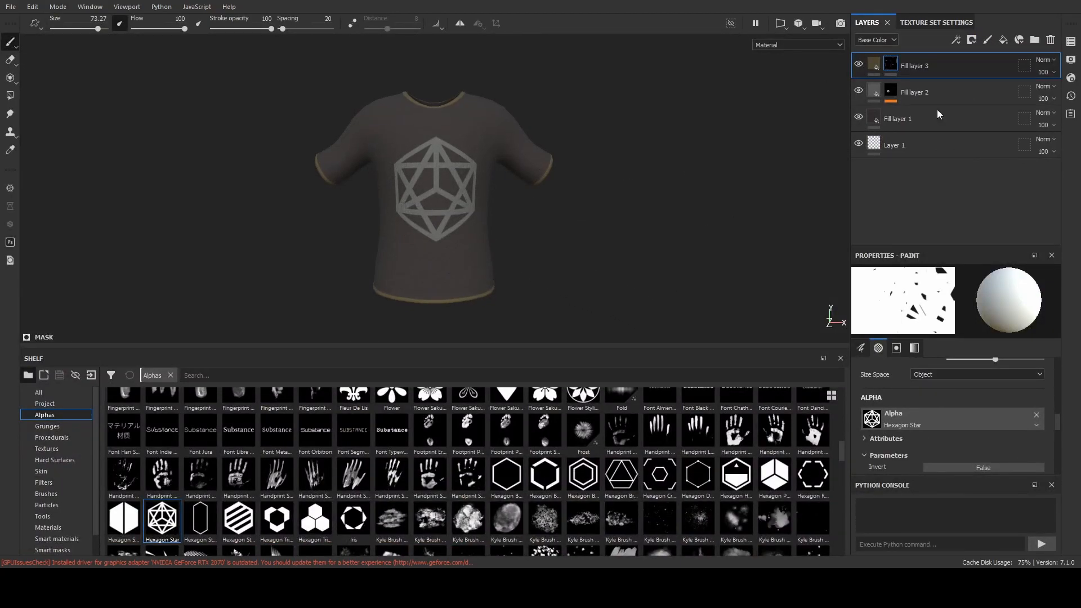